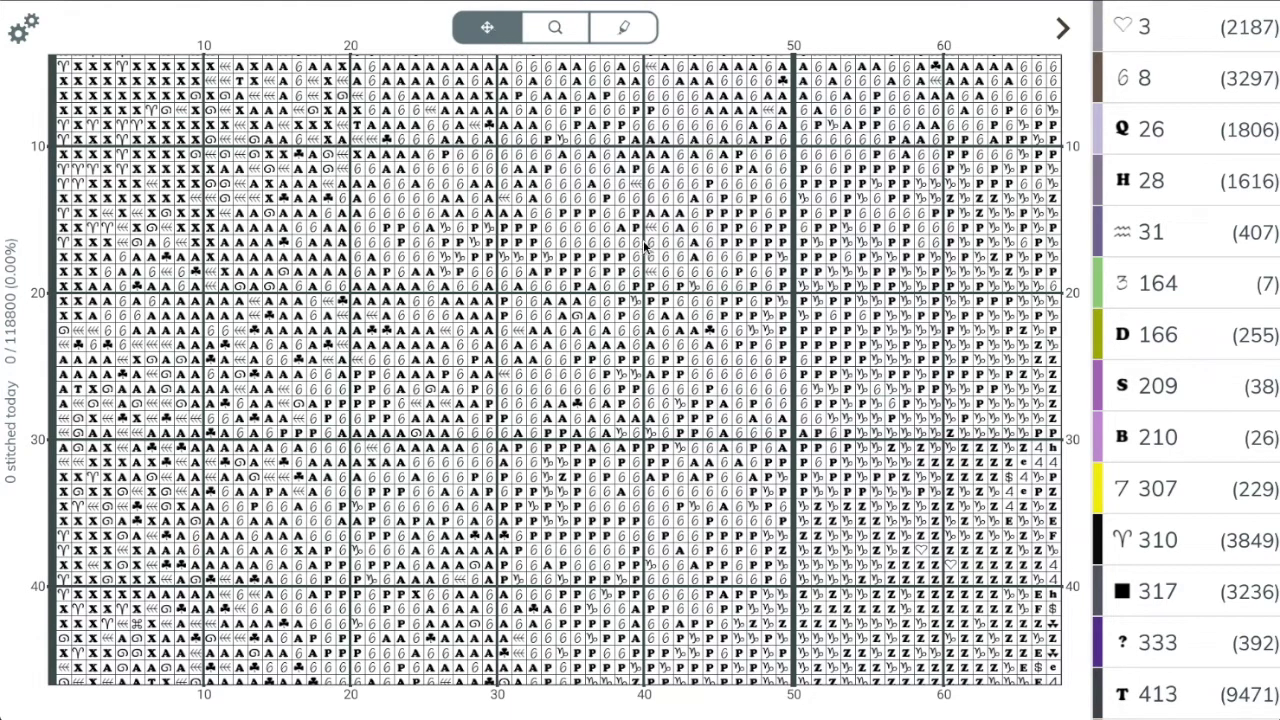
Bring columns 15–80 into view and highlight all 2355 P stitches of thread 640 in green.
{"action": "scroll", "coordinate": [752, 344], "scroll_direction": "down", "scroll_amount": 1}
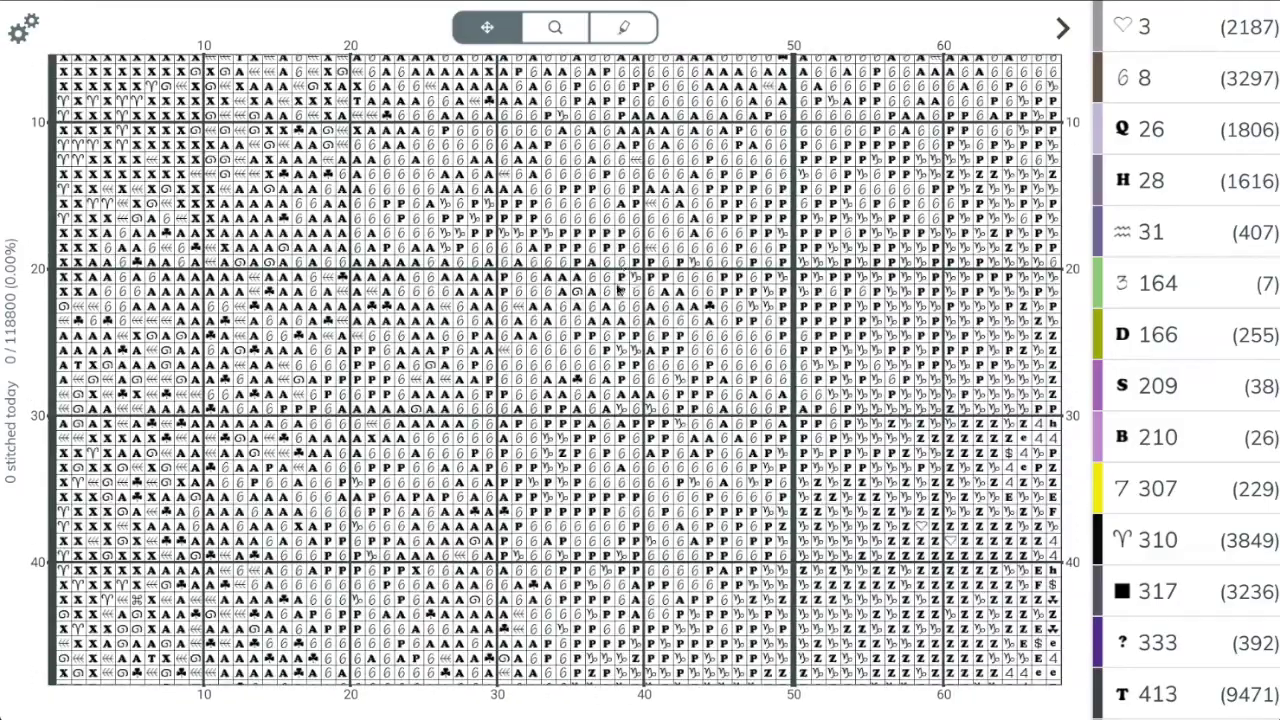
{"action": "left_click_drag", "start_coordinate": [617, 289], "coordinate": [323, 270]}
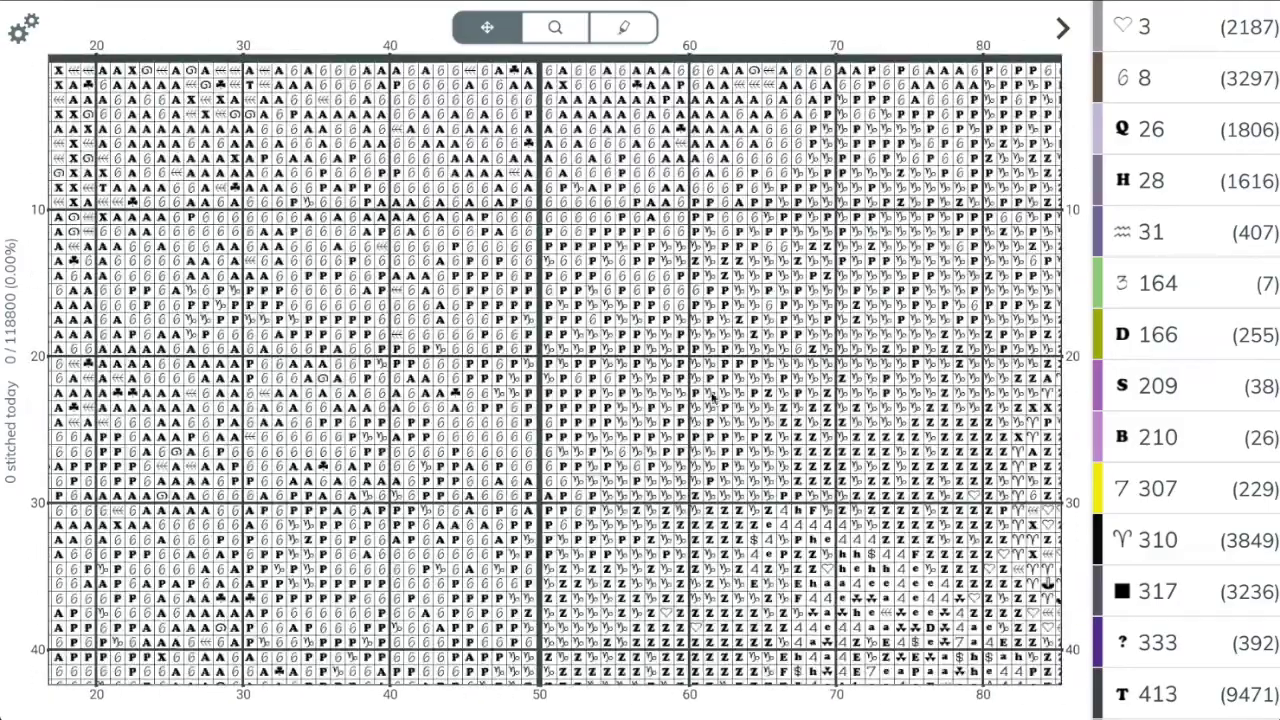
{"action": "left_click_drag", "start_coordinate": [731, 310], "coordinate": [323, 246]}
{"action": "left_click_drag", "start_coordinate": [635, 430], "coordinate": [782, 208]}
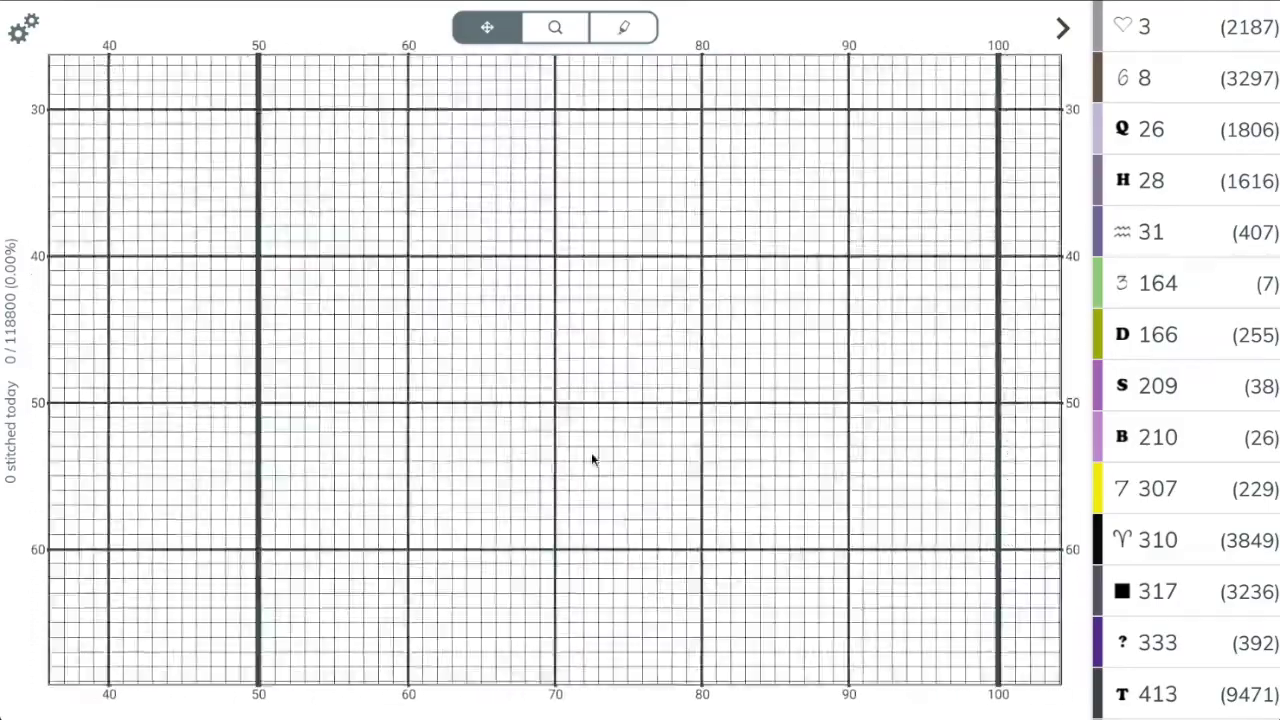
{"action": "left_click_drag", "start_coordinate": [591, 452], "coordinate": [722, 362]}
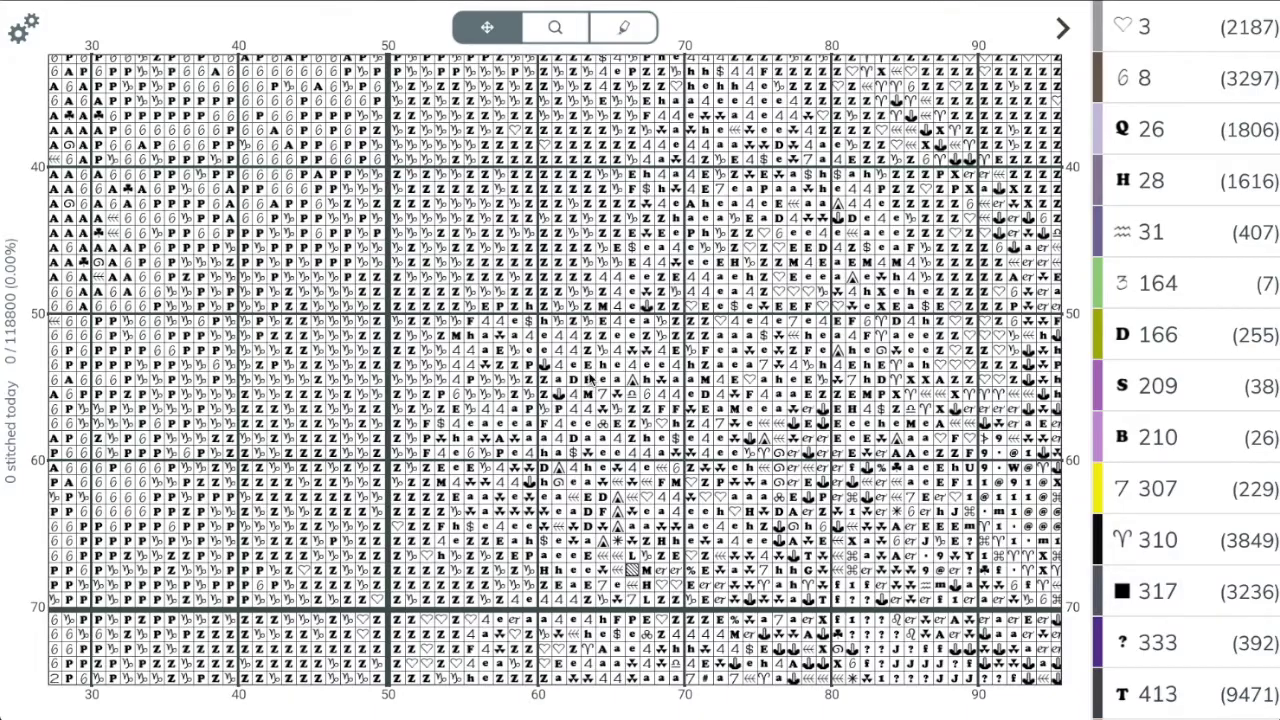
{"action": "scroll", "coordinate": [588, 378], "scroll_direction": "up", "scroll_amount": 3}
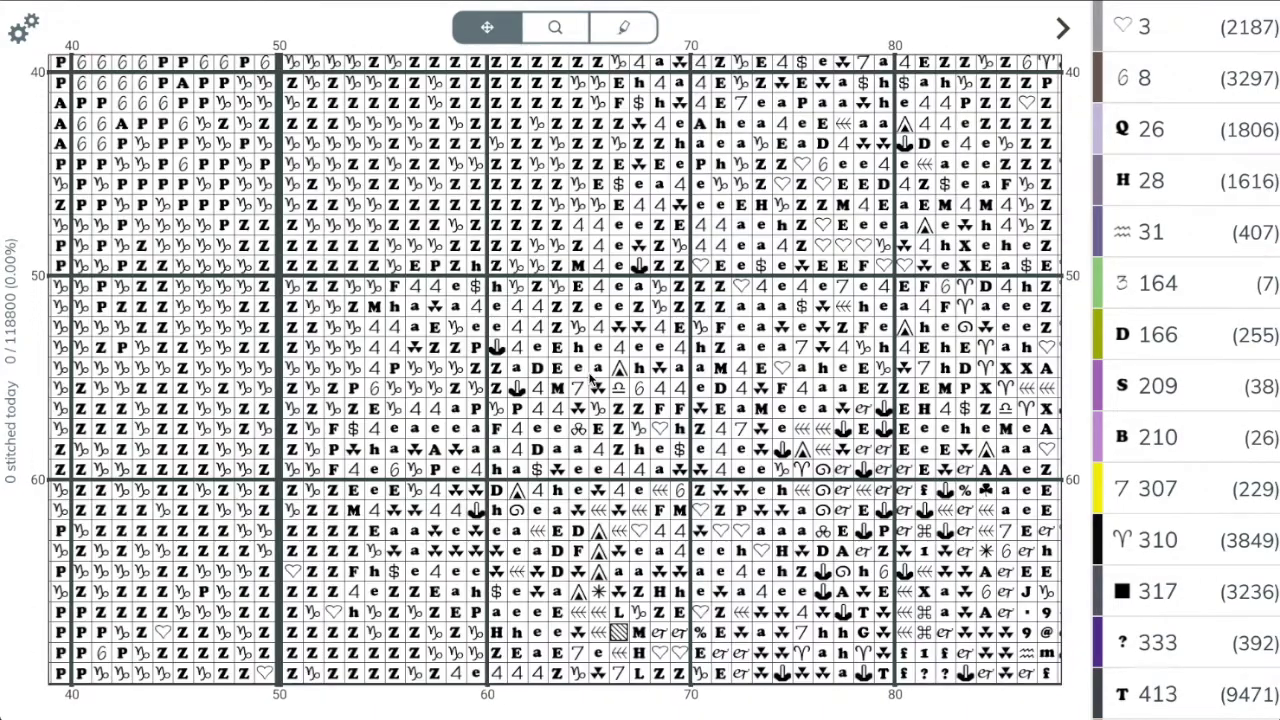
{"action": "scroll", "coordinate": [591, 380], "scroll_direction": "down", "scroll_amount": 3}
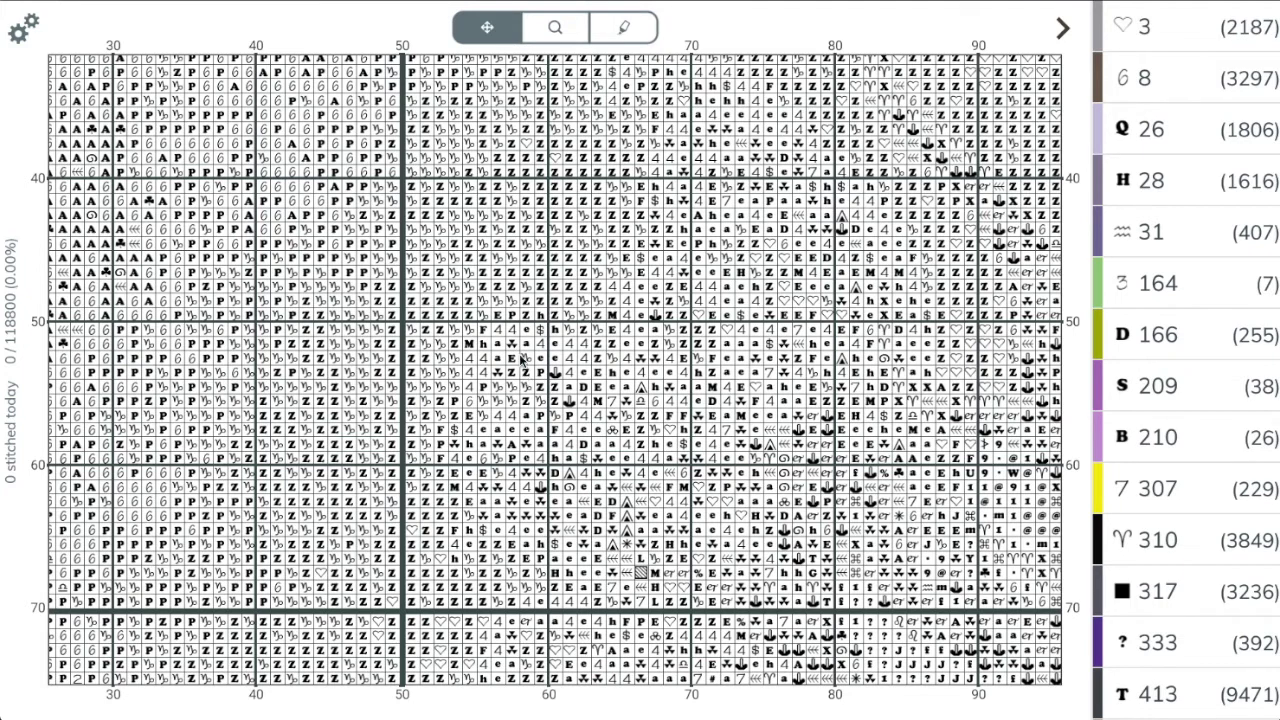
{"action": "left_click_drag", "start_coordinate": [496, 326], "coordinate": [696, 446]}
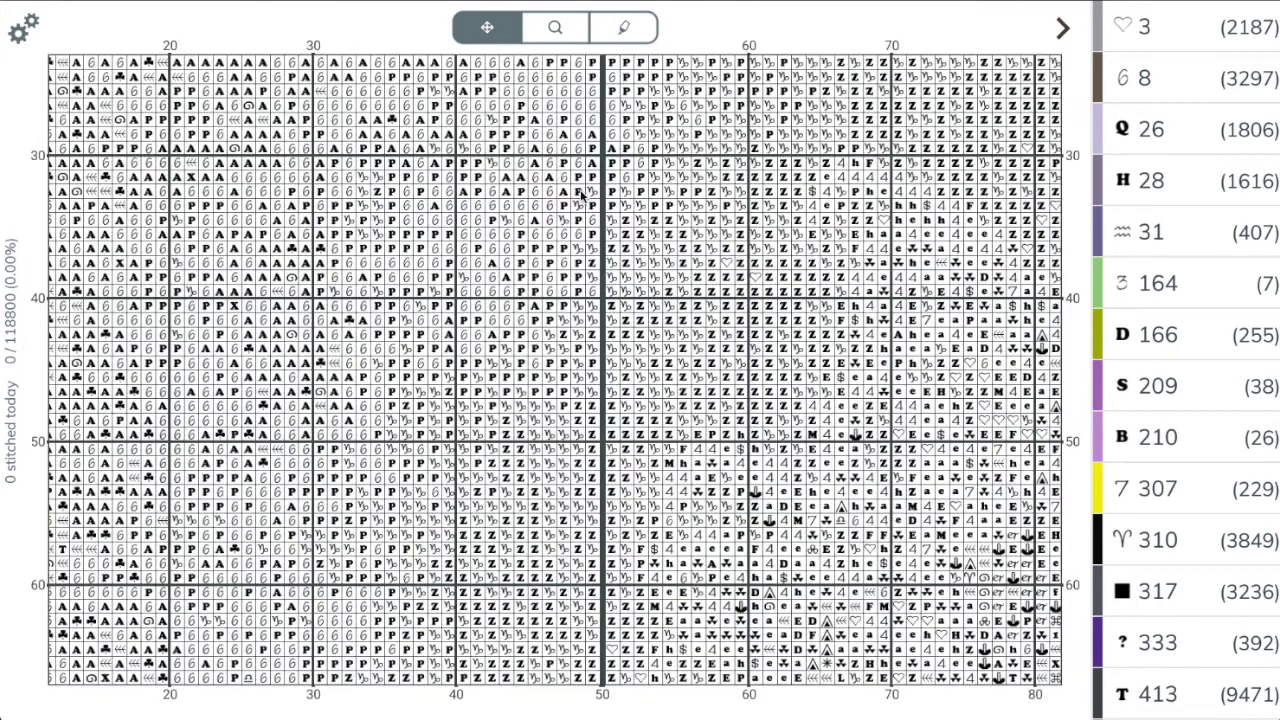
{"action": "left_click", "coordinate": [554, 28]}
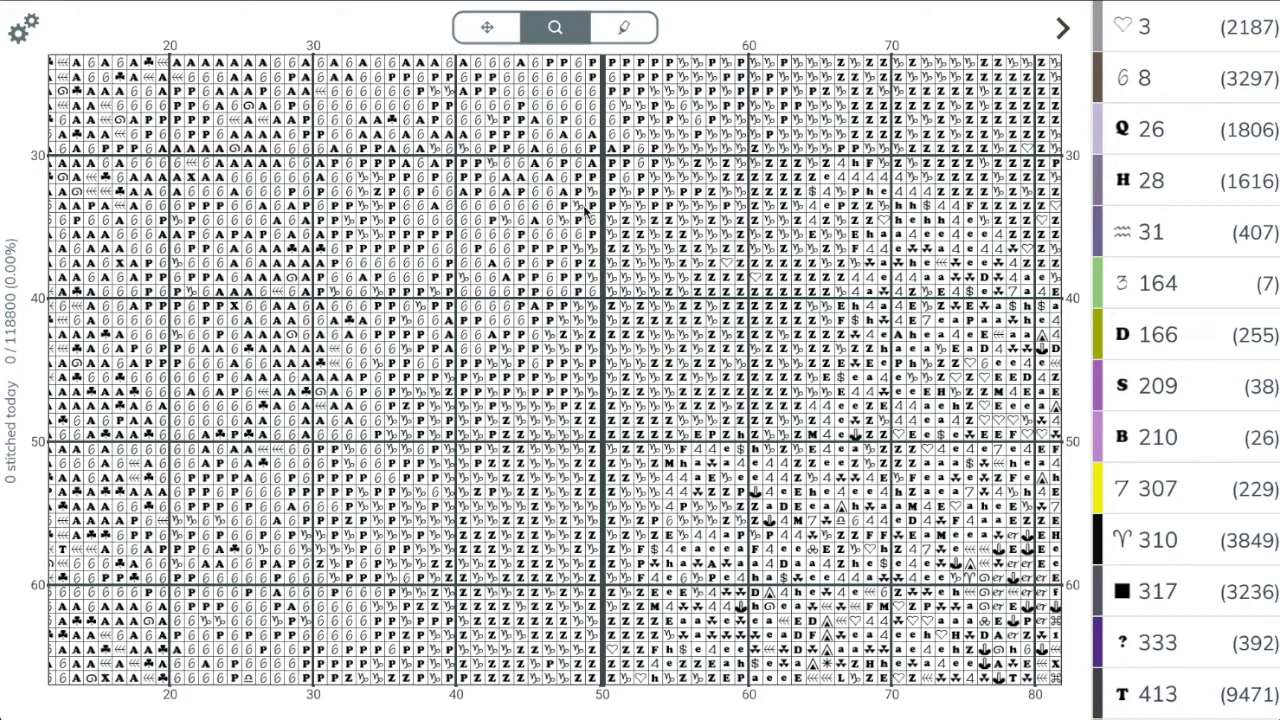
{"action": "left_click", "coordinate": [493, 228]}
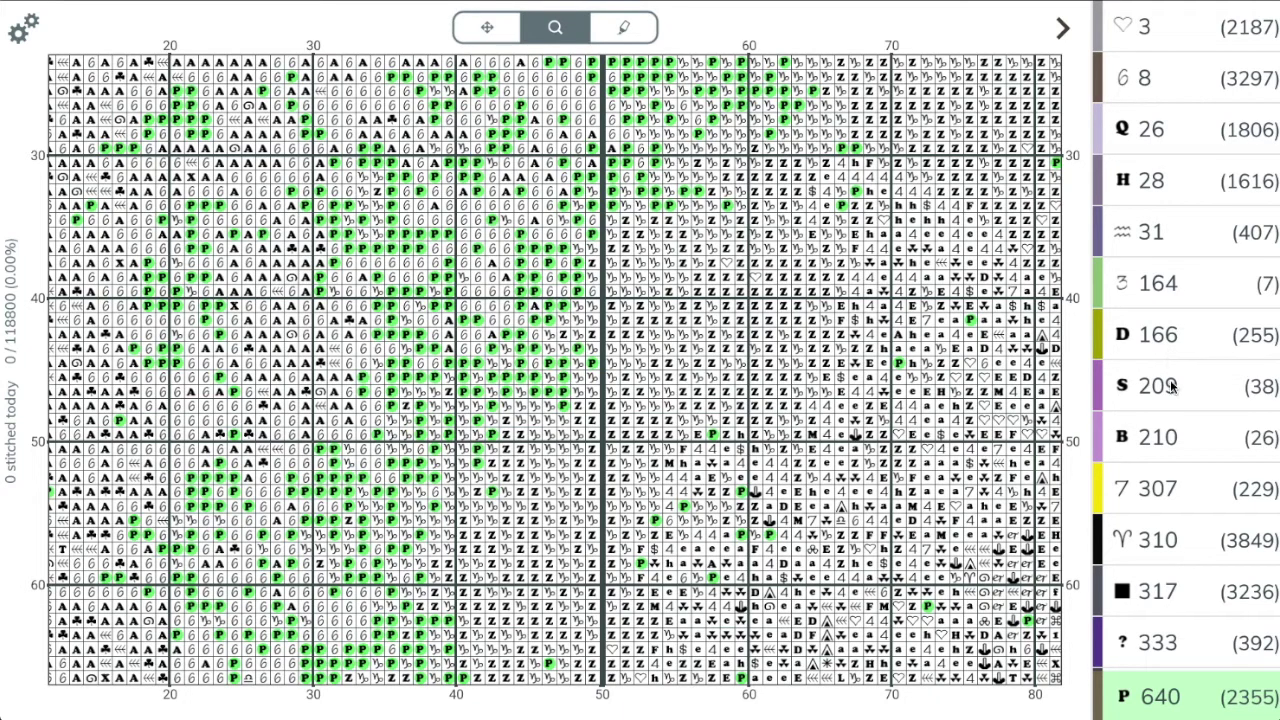
Move the highlight via thread 797 to thread 839, showing its 3578 A stitches green.
{"action": "scroll", "coordinate": [1172, 388], "scroll_direction": "down", "scroll_amount": 4}
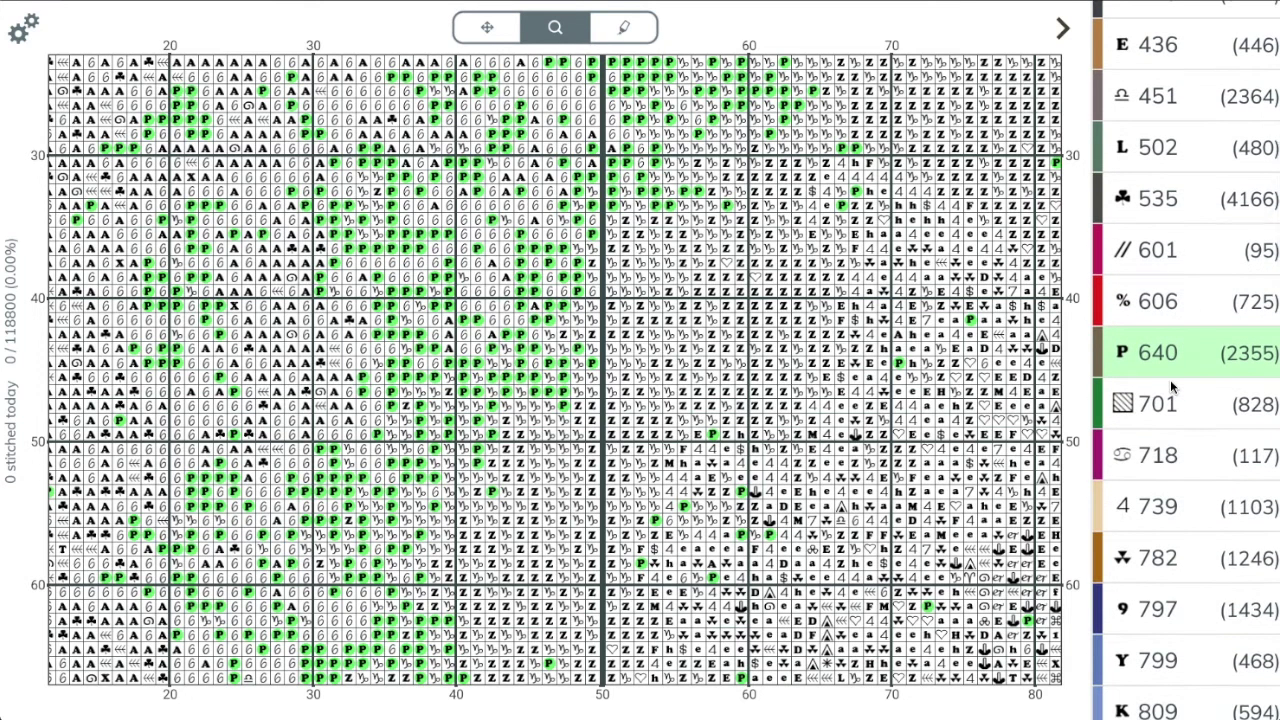
{"action": "scroll", "coordinate": [1172, 388], "scroll_direction": "down", "scroll_amount": 4}
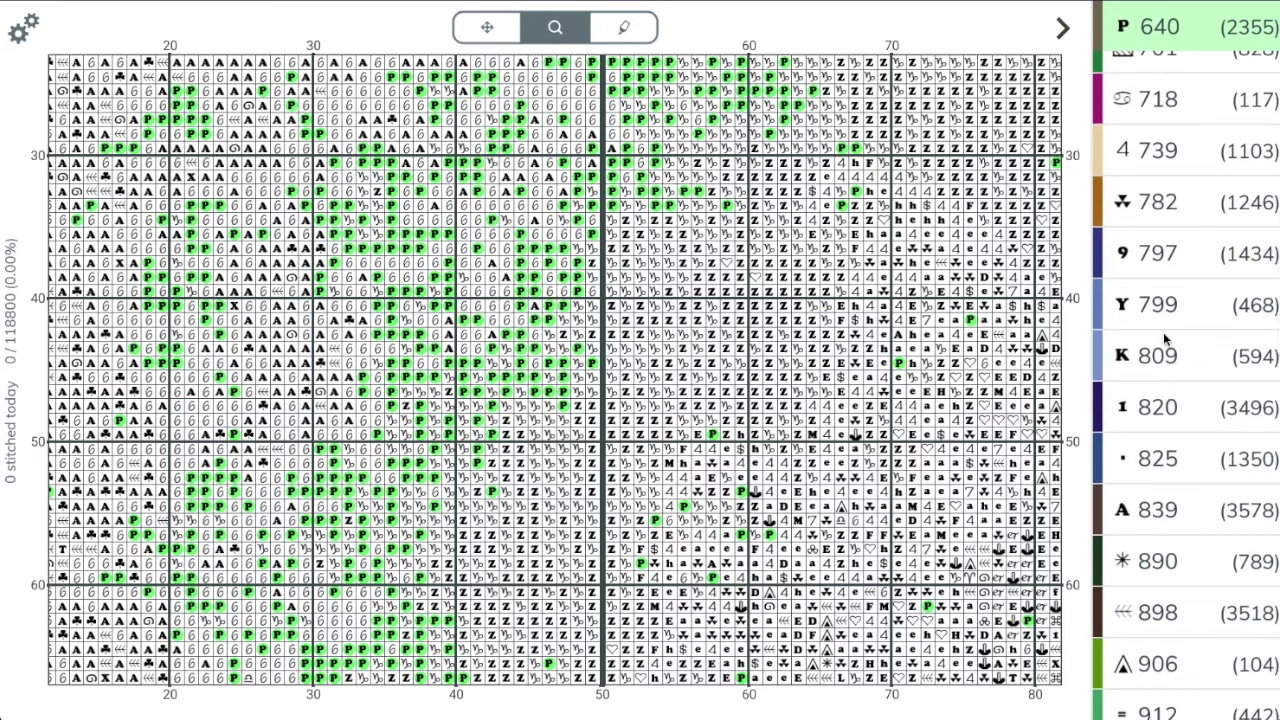
{"action": "left_click", "coordinate": [1157, 263]}
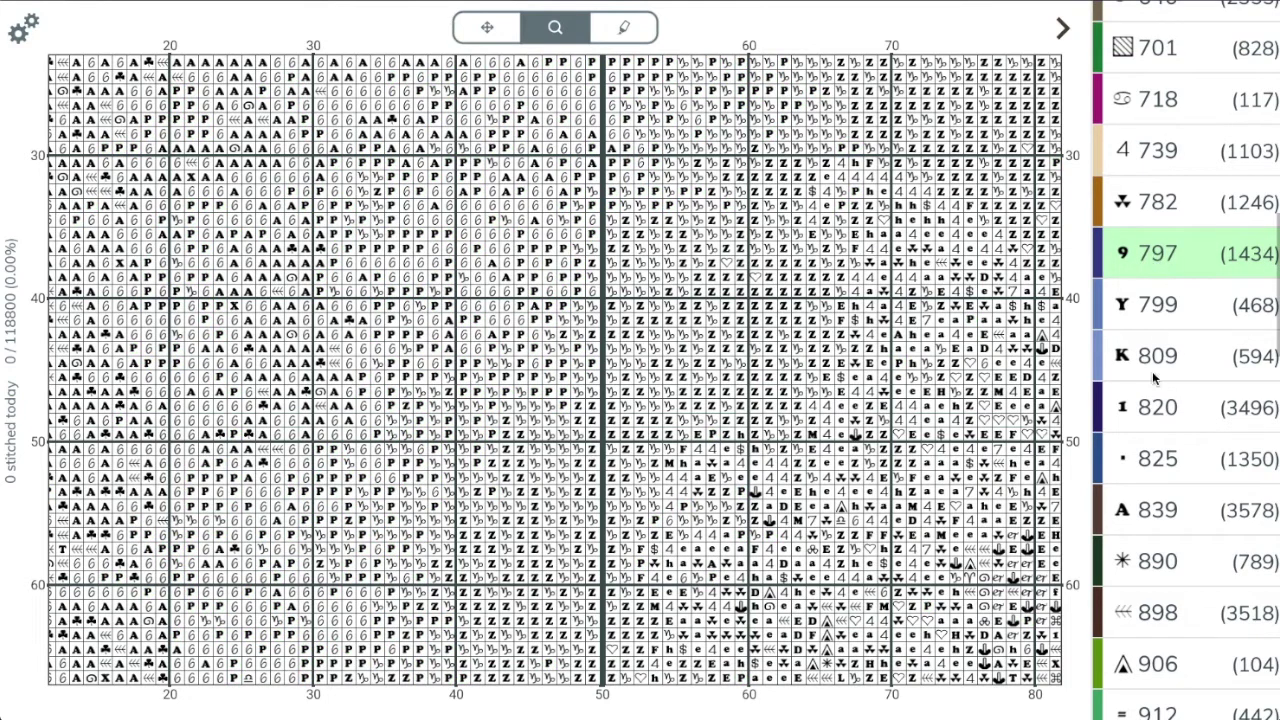
{"action": "scroll", "coordinate": [1156, 405], "scroll_direction": "down", "scroll_amount": 3}
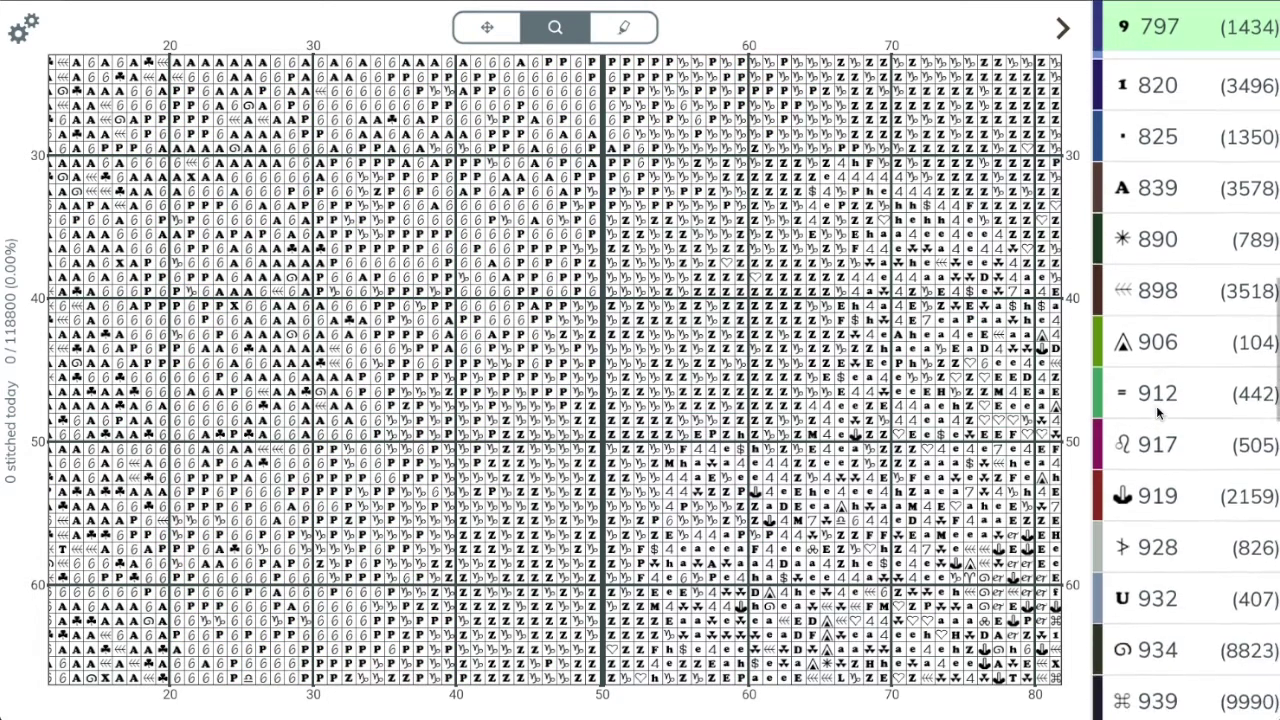
{"action": "left_click", "coordinate": [1195, 157]}
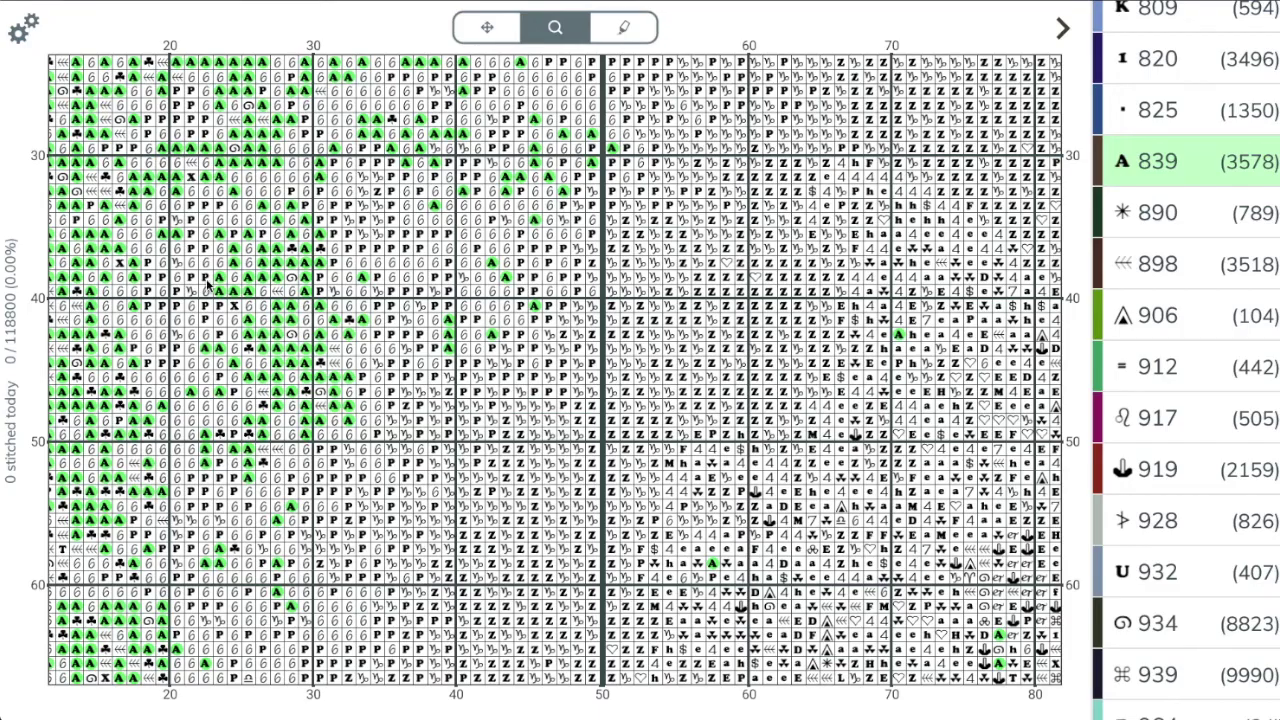
Return to the move tool and zoom out to view thread 839's stitches across the full chart.
{"action": "left_click", "coordinate": [487, 28]}
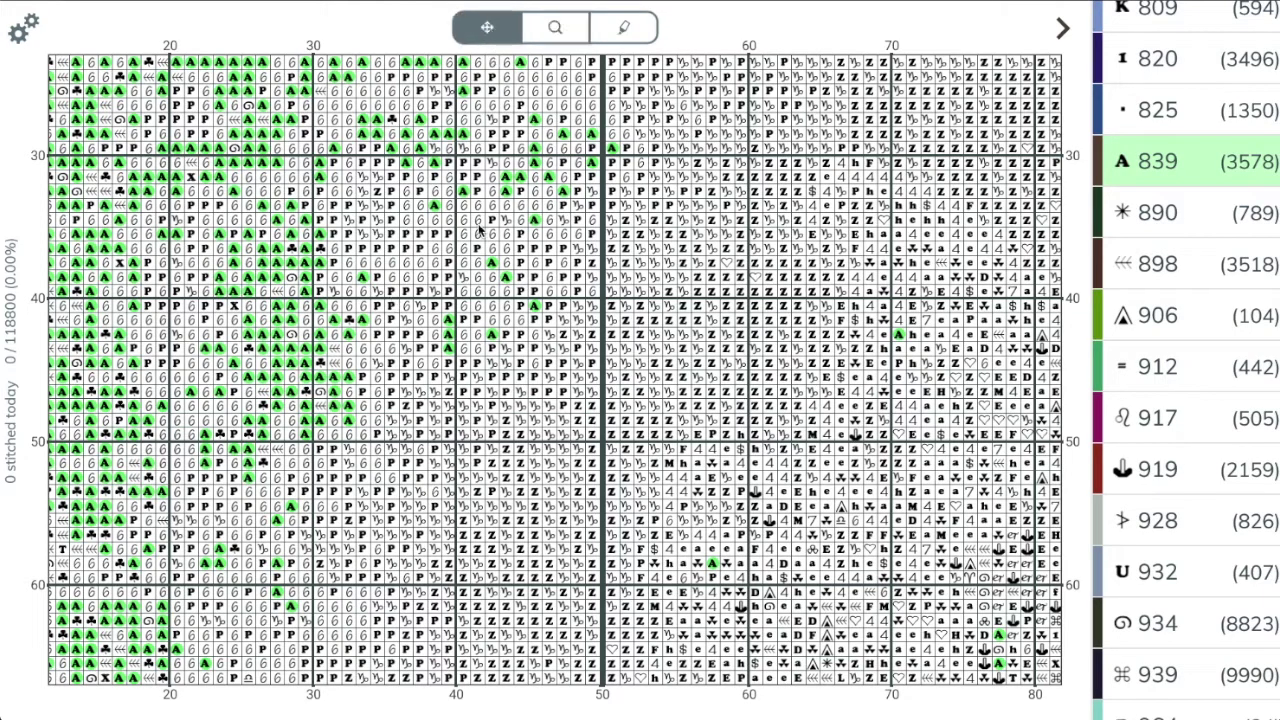
{"action": "left_click_drag", "start_coordinate": [392, 255], "coordinate": [380, 249]}
{"action": "left_click_drag", "start_coordinate": [290, 200], "coordinate": [437, 311]}
{"action": "scroll", "coordinate": [437, 311], "scroll_direction": "right", "scroll_amount": 5}
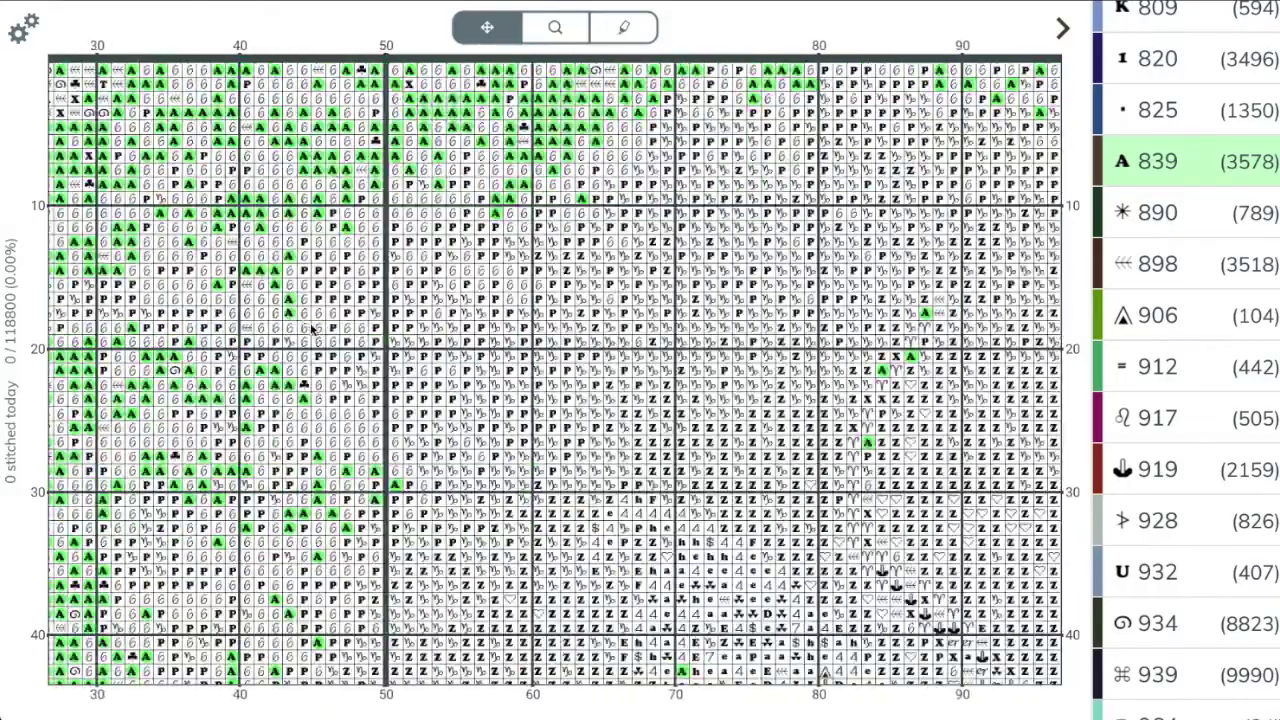
{"action": "scroll", "coordinate": [551, 271], "scroll_direction": "down", "scroll_amount": 3}
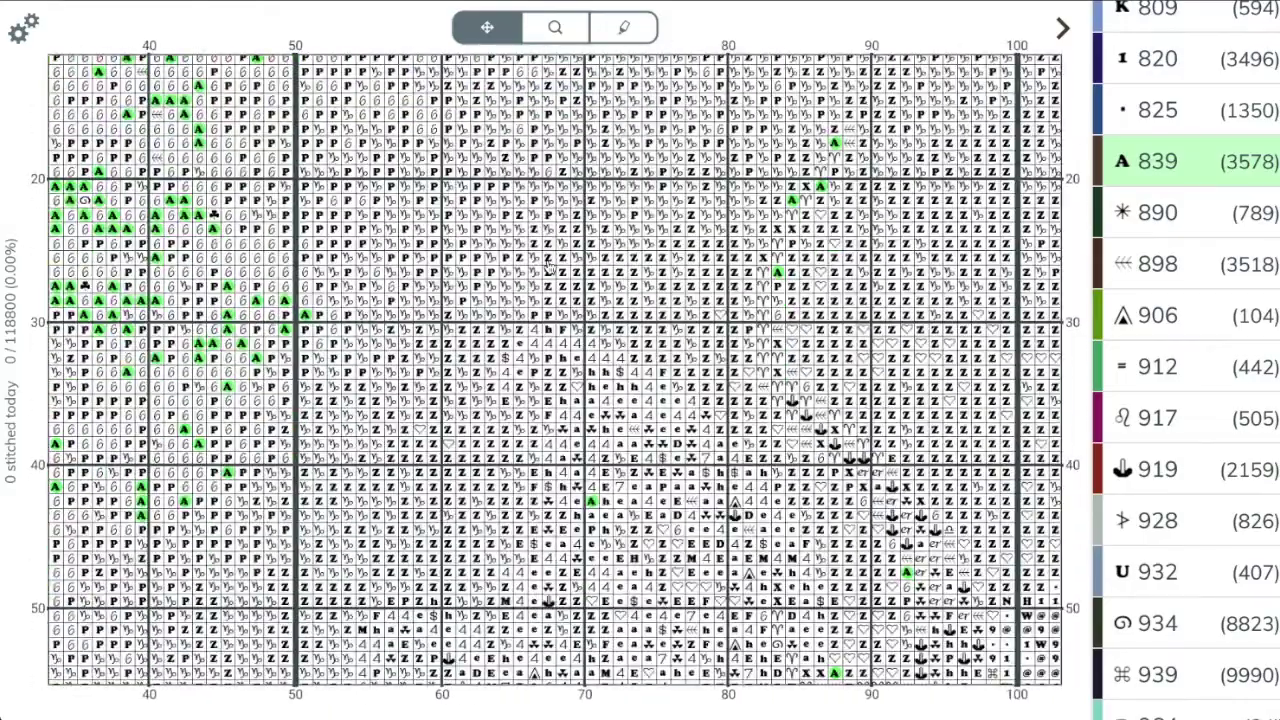
{"action": "scroll", "coordinate": [549, 267], "scroll_direction": "down", "scroll_amount": 5}
{"action": "scroll", "coordinate": [549, 267], "scroll_direction": "down", "scroll_amount": 4}
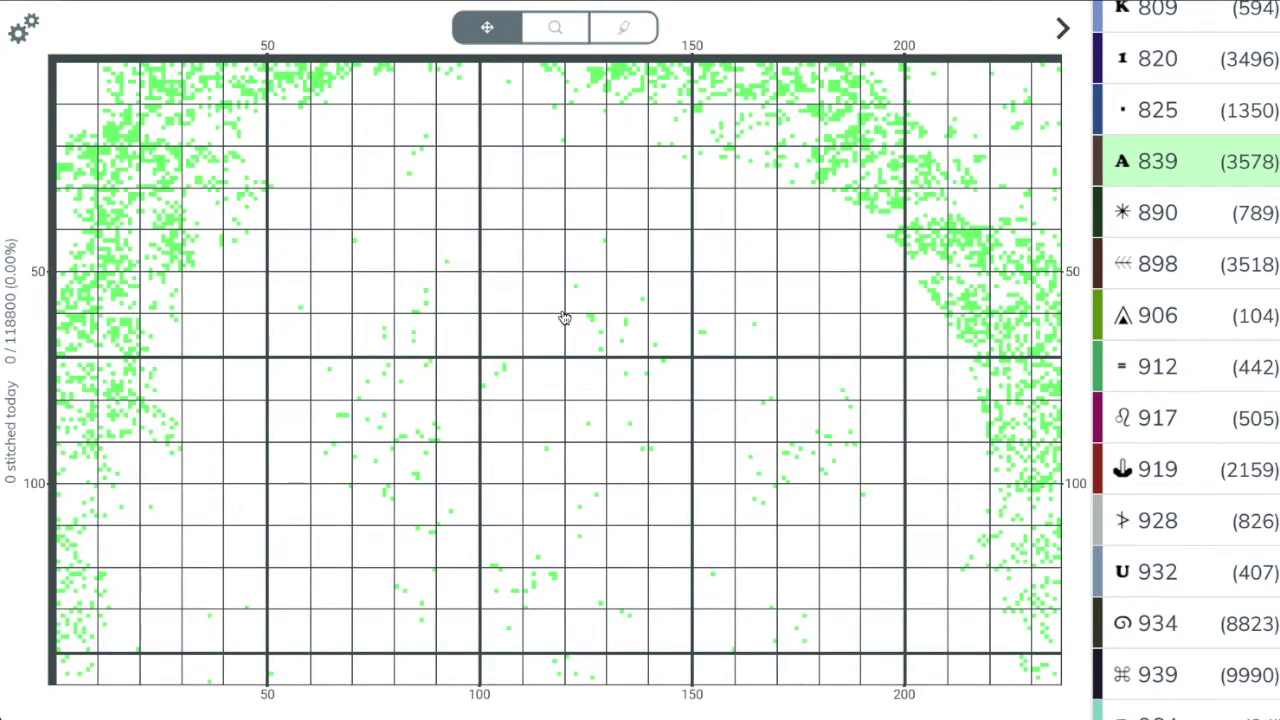
Zoom back in on the chart's top-left corner.
{"action": "scroll", "coordinate": [560, 327], "scroll_direction": "up", "scroll_amount": 4}
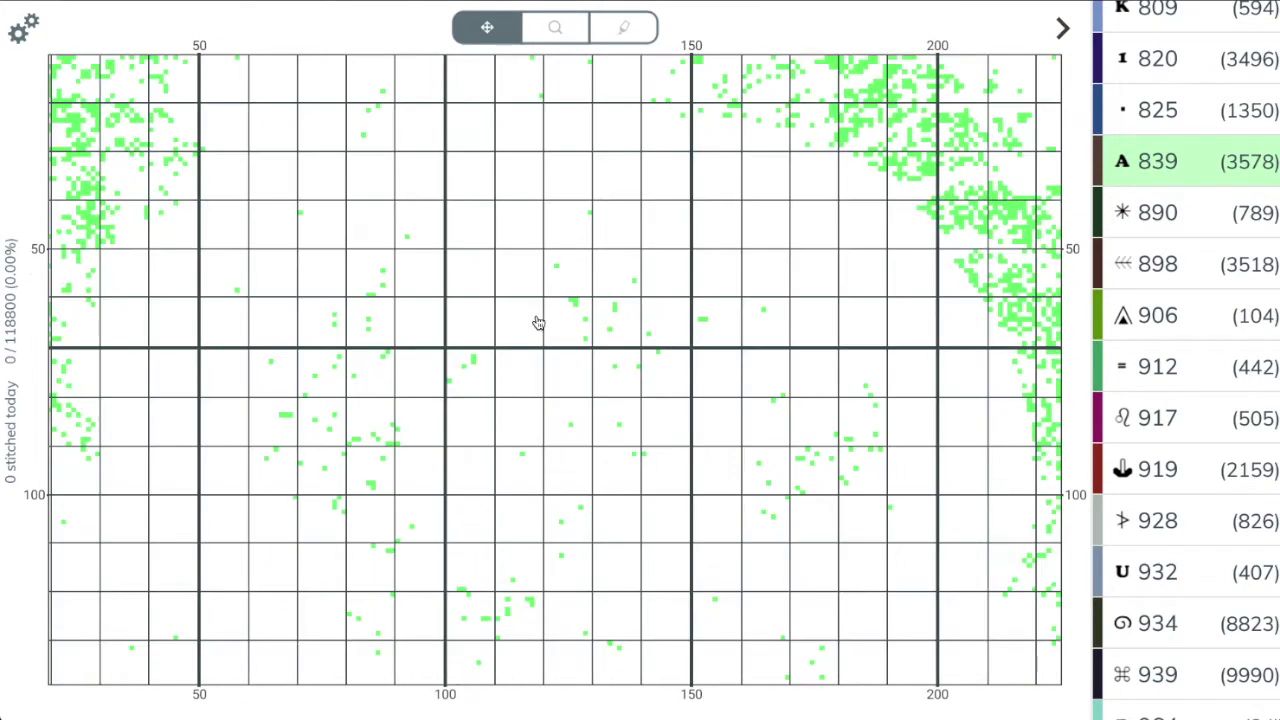
{"action": "scroll", "coordinate": [213, 231], "scroll_direction": "up", "scroll_amount": 4}
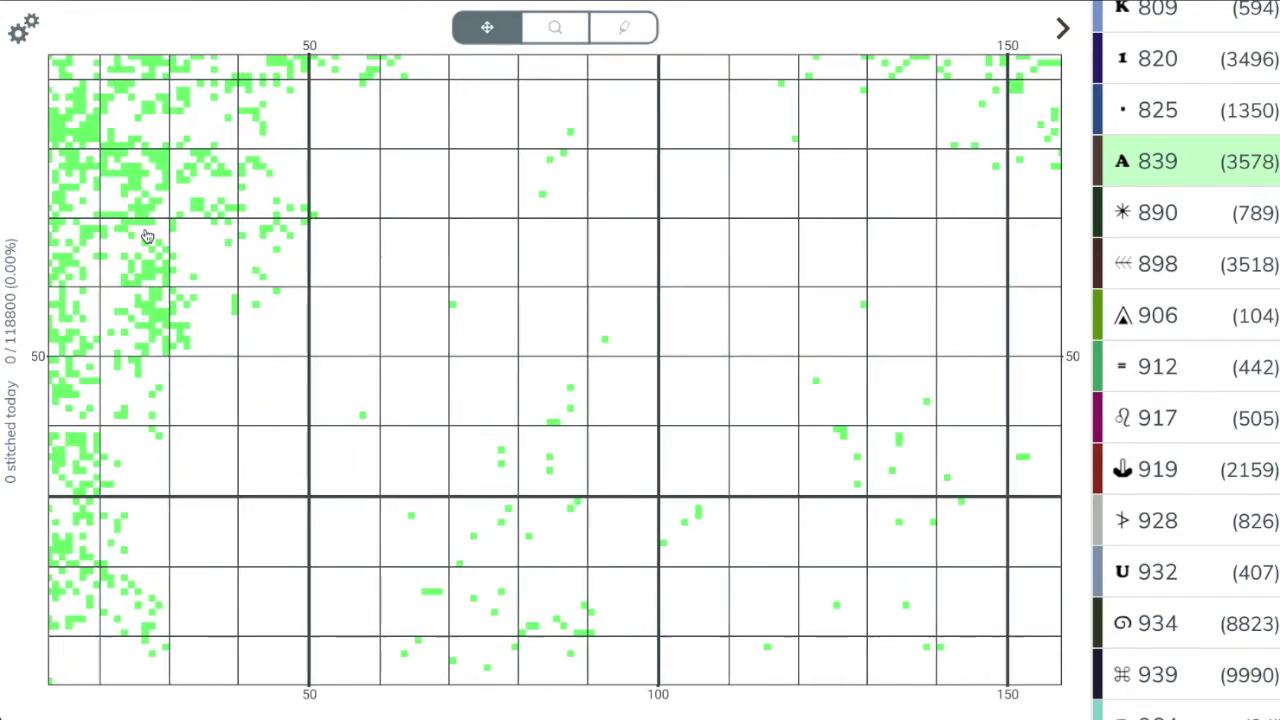
{"action": "scroll", "coordinate": [148, 236], "scroll_direction": "up", "scroll_amount": 3}
{"action": "left_click_drag", "start_coordinate": [145, 232], "coordinate": [695, 452]}
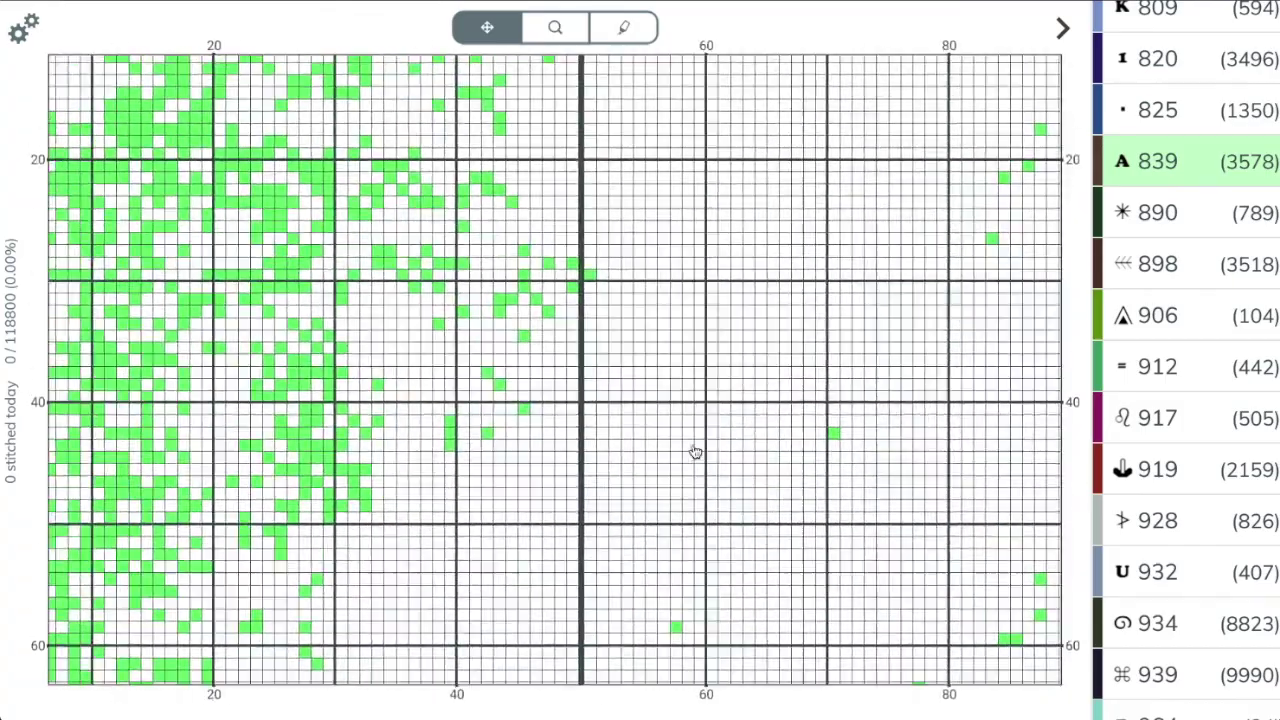
{"action": "scroll", "coordinate": [830, 458], "scroll_direction": "up", "scroll_amount": 1}
{"action": "scroll", "coordinate": [830, 458], "scroll_direction": "up", "scroll_amount": 1}
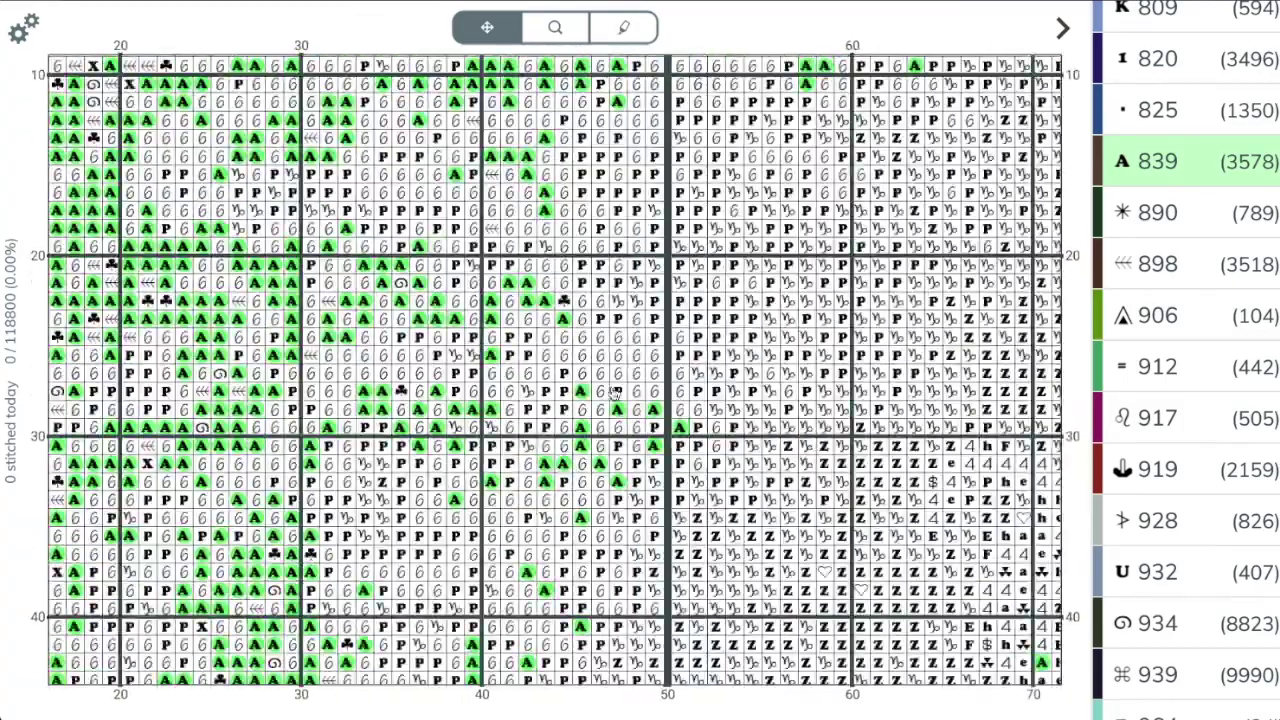
{"action": "left_click_drag", "start_coordinate": [495, 375], "coordinate": [695, 472]}
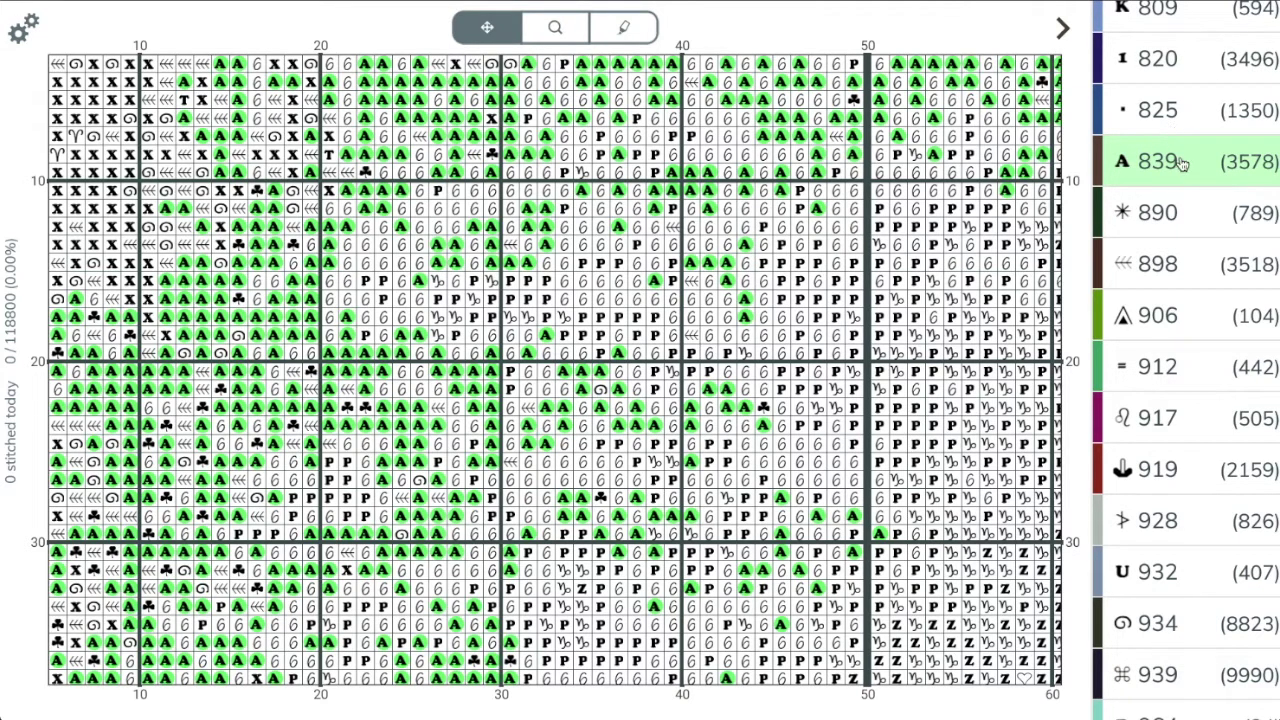
{"action": "left_click", "coordinate": [1064, 31]}
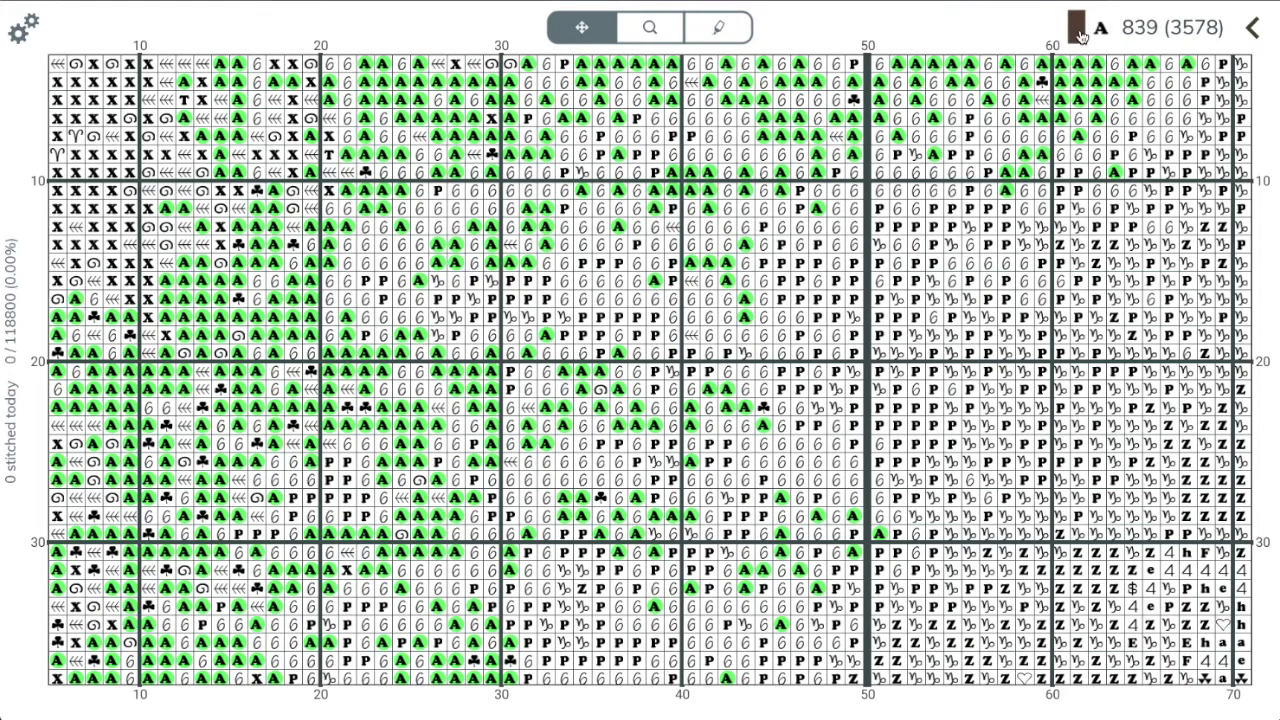
{"action": "left_click", "coordinate": [1078, 36]}
With the pen tool, mark the 41 highlighted 839 stitches in rows 9–16 as stitched.
{"action": "left_click", "coordinate": [720, 32]}
{"action": "left_click", "coordinate": [716, 34]}
{"action": "left_click", "coordinate": [716, 34]}
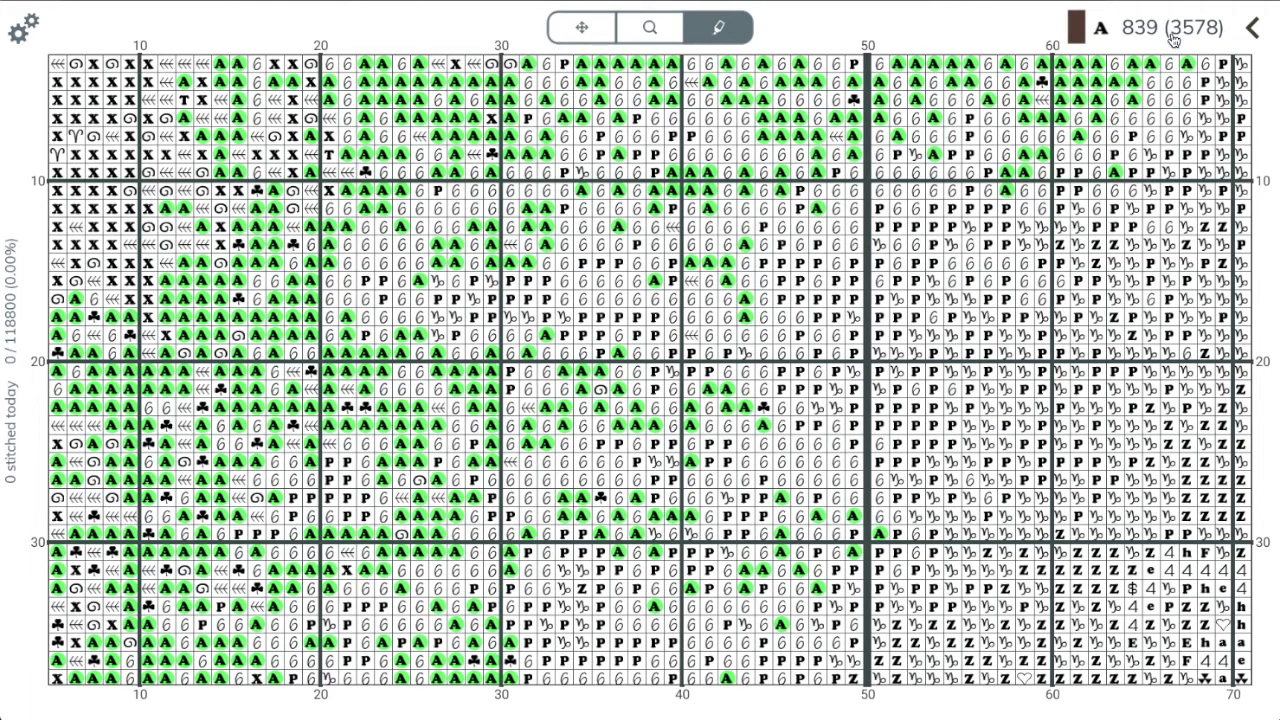
{"action": "left_click", "coordinate": [818, 205]}
{"action": "mouse_move", "coordinate": [491, 172]}
{"action": "left_mouse_down"}
{"action": "mouse_move", "coordinate": [709, 190]}
{"action": "mouse_move", "coordinate": [781, 172]}
{"action": "mouse_move", "coordinate": [750, 192]}
{"action": "mouse_move", "coordinate": [807, 210]}
{"action": "mouse_move", "coordinate": [658, 206]}
{"action": "mouse_move", "coordinate": [708, 225]}
{"action": "mouse_move", "coordinate": [692, 262]}
{"action": "mouse_move", "coordinate": [738, 262]}
{"action": "mouse_move", "coordinate": [745, 318]}
{"action": "mouse_move", "coordinate": [660, 284]}
{"action": "mouse_move", "coordinate": [617, 222]}
{"action": "mouse_move", "coordinate": [627, 206]}
{"action": "mouse_move", "coordinate": [570, 215]}
{"action": "mouse_move", "coordinate": [540, 238]}
{"action": "mouse_move", "coordinate": [631, 276]}
{"action": "mouse_move", "coordinate": [490, 240]}
{"action": "mouse_move", "coordinate": [545, 262]}
{"action": "mouse_move", "coordinate": [490, 262]}
{"action": "mouse_move", "coordinate": [415, 290]}
{"action": "mouse_move", "coordinate": [600, 314]}
{"action": "left_mouse_up"}
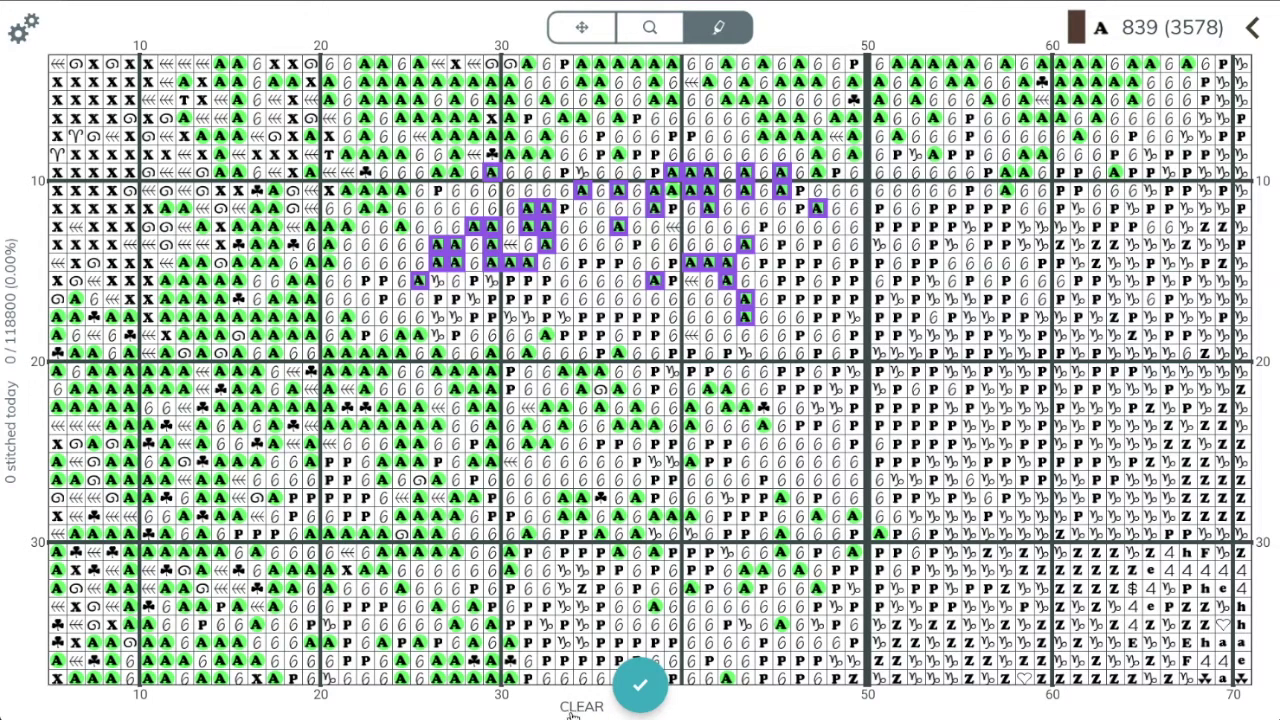
{"action": "left_click", "coordinate": [640, 685]}
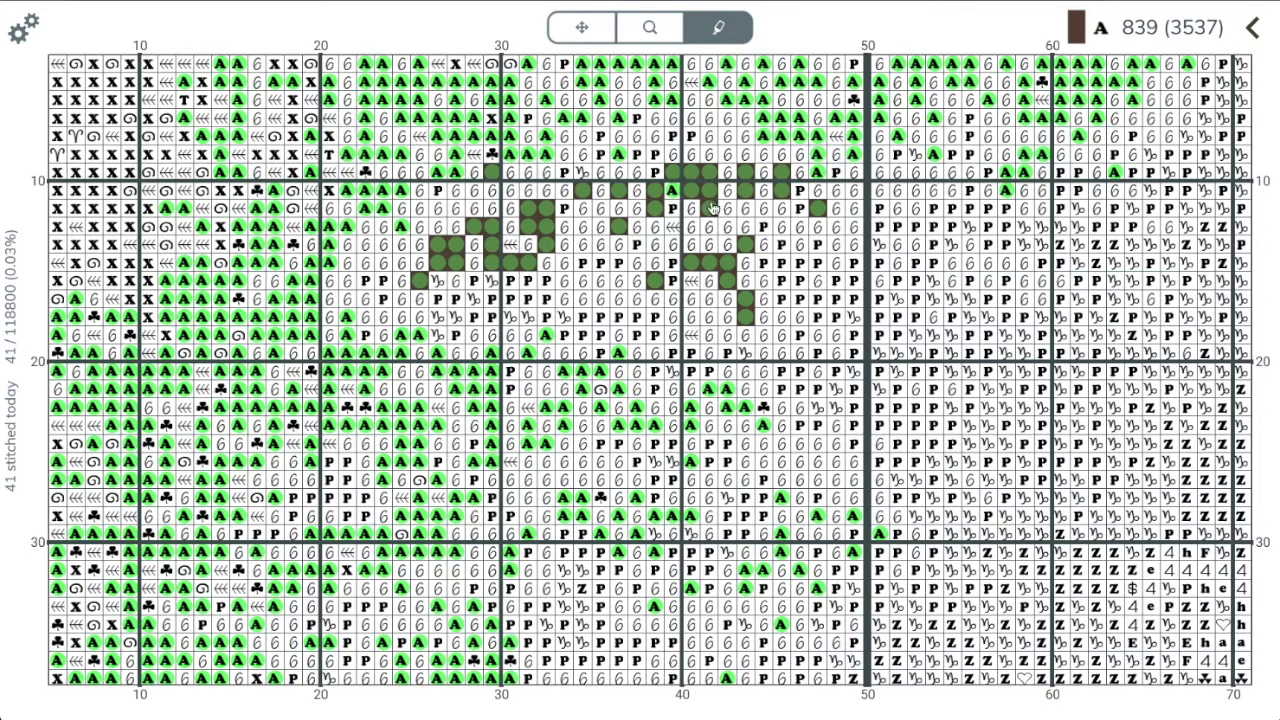
Mark one extra 839 stitch, then all unfinished highlighted stitches in the columns 20–30 square.
{"action": "left_click", "coordinate": [672, 190]}
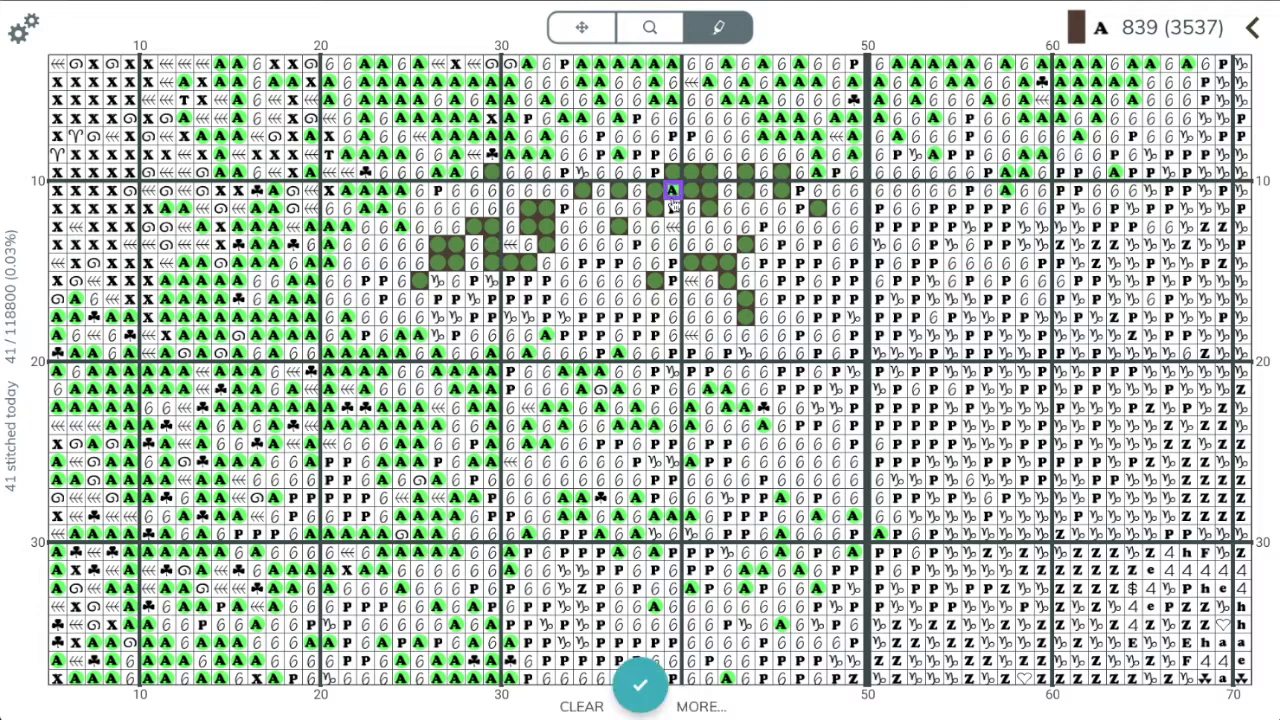
{"action": "left_click", "coordinate": [641, 688]}
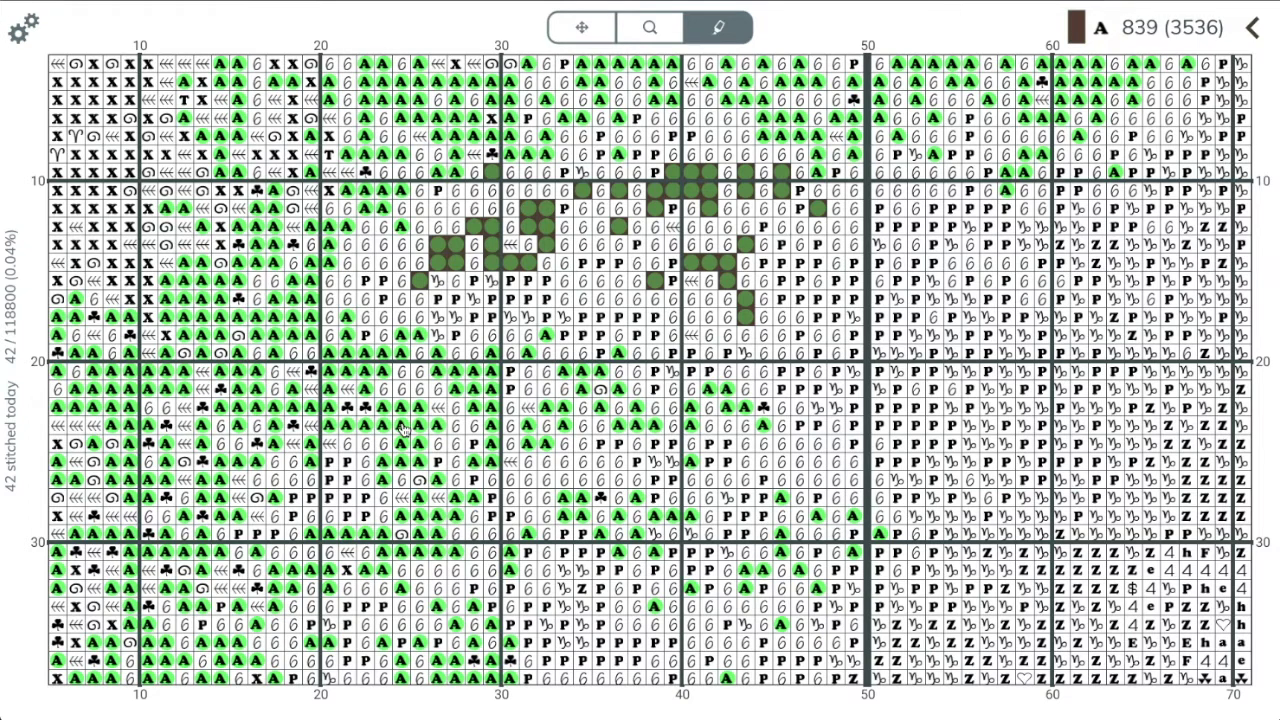
{"action": "right_click", "coordinate": [401, 428]}
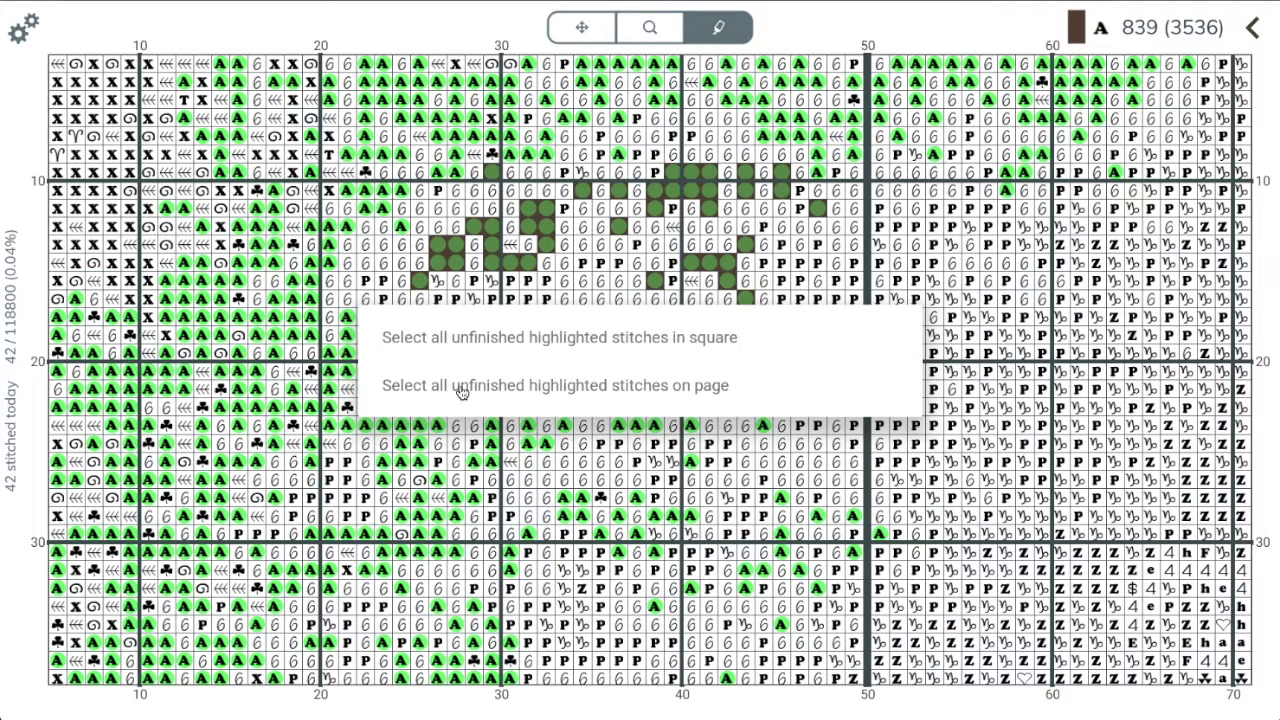
{"action": "left_click", "coordinate": [504, 340]}
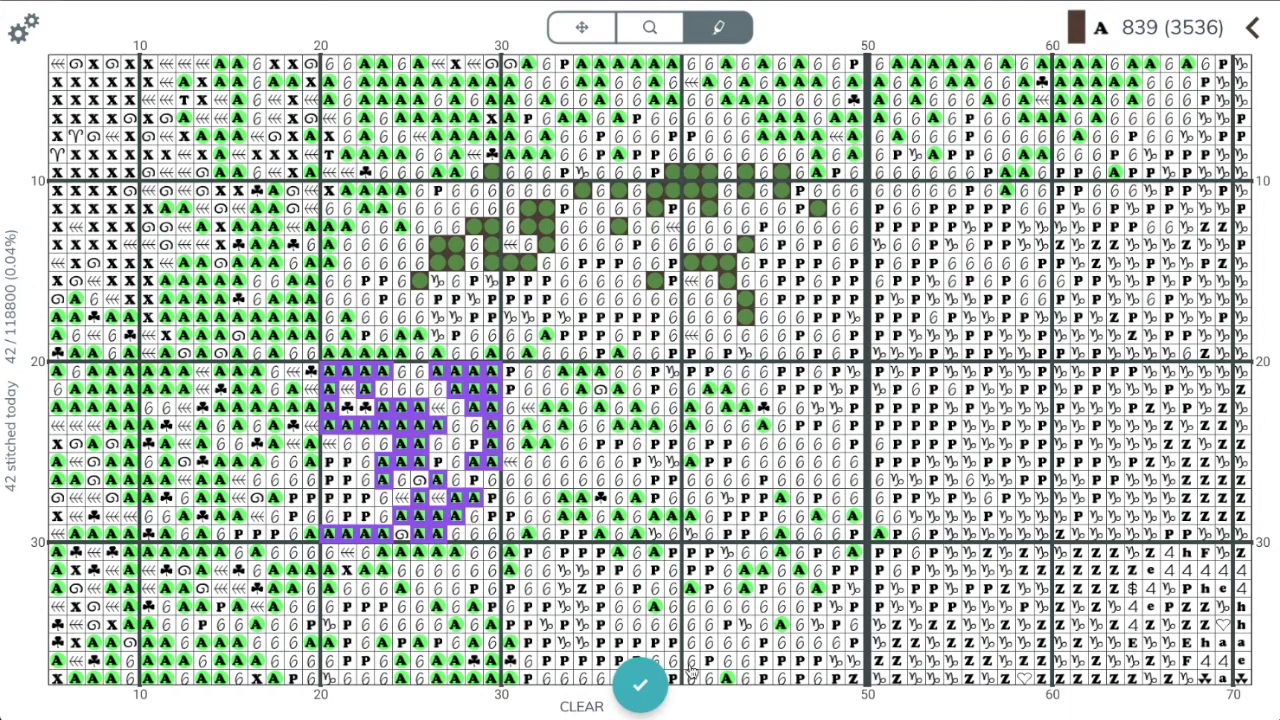
{"action": "left_click", "coordinate": [641, 687]}
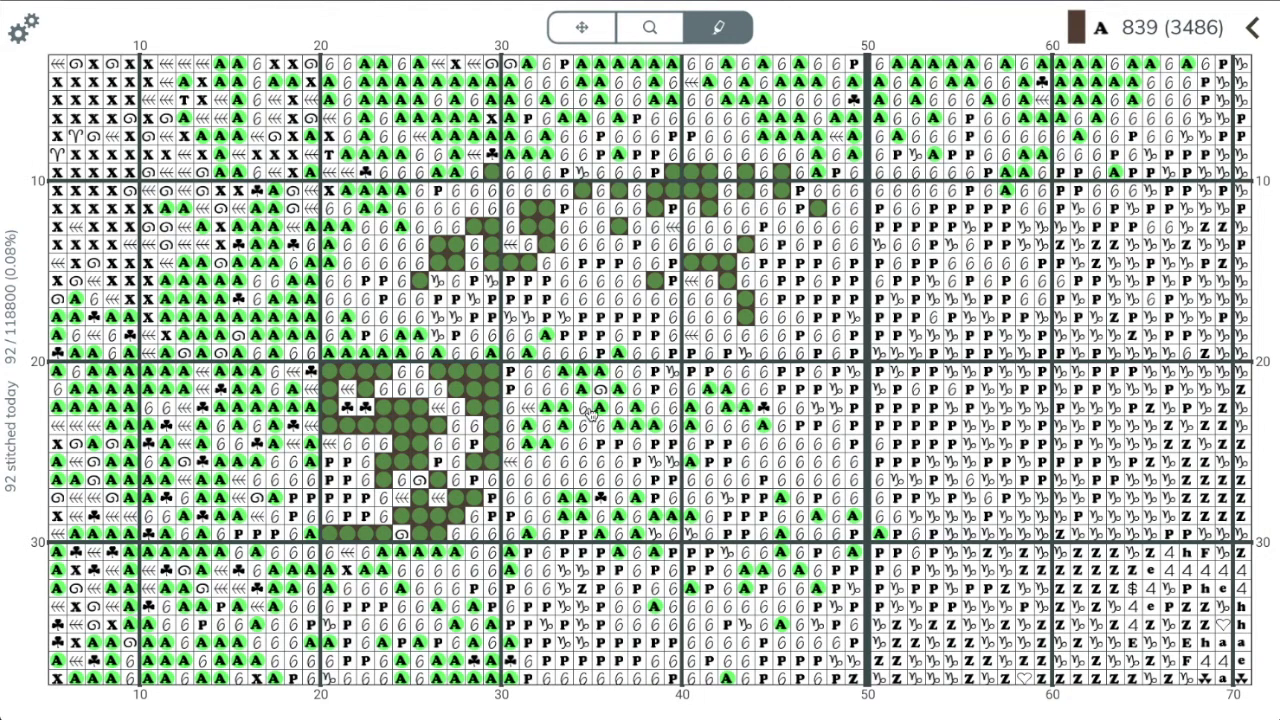
Mark all 786 remaining highlighted 839 stitches on the page as stitched.
{"action": "right_click", "coordinate": [295, 325]}
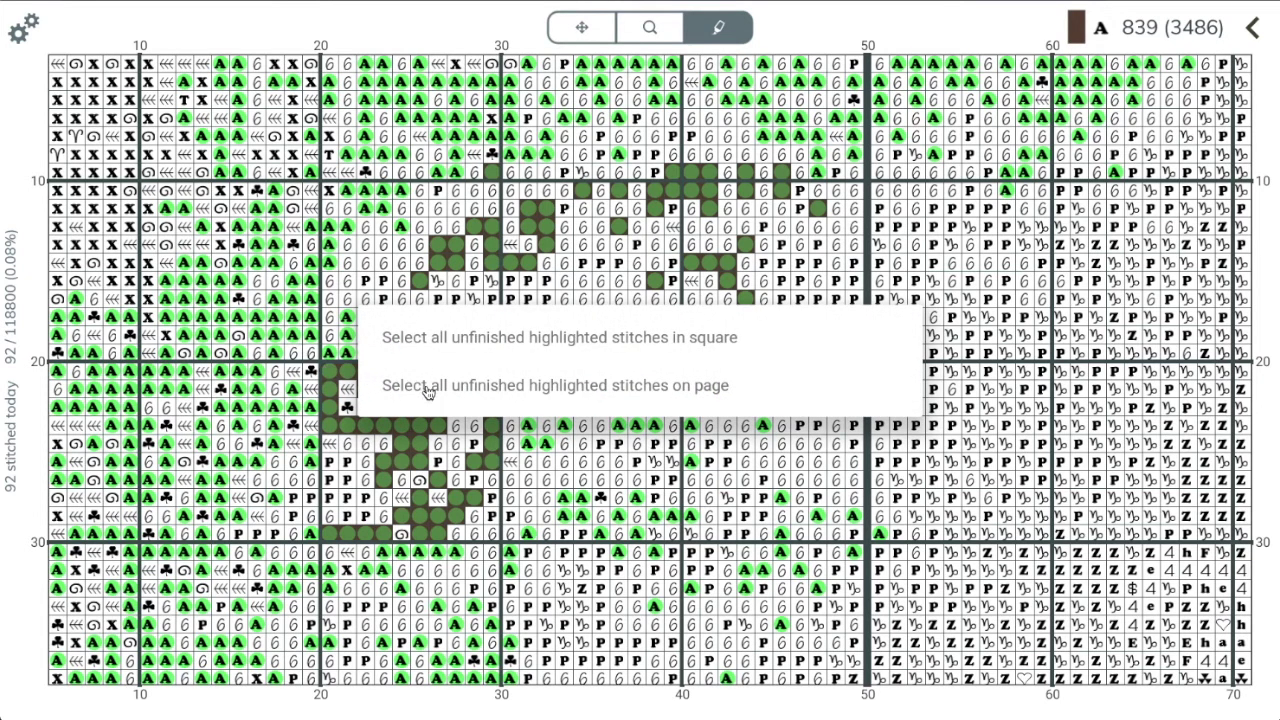
{"action": "left_click", "coordinate": [575, 392]}
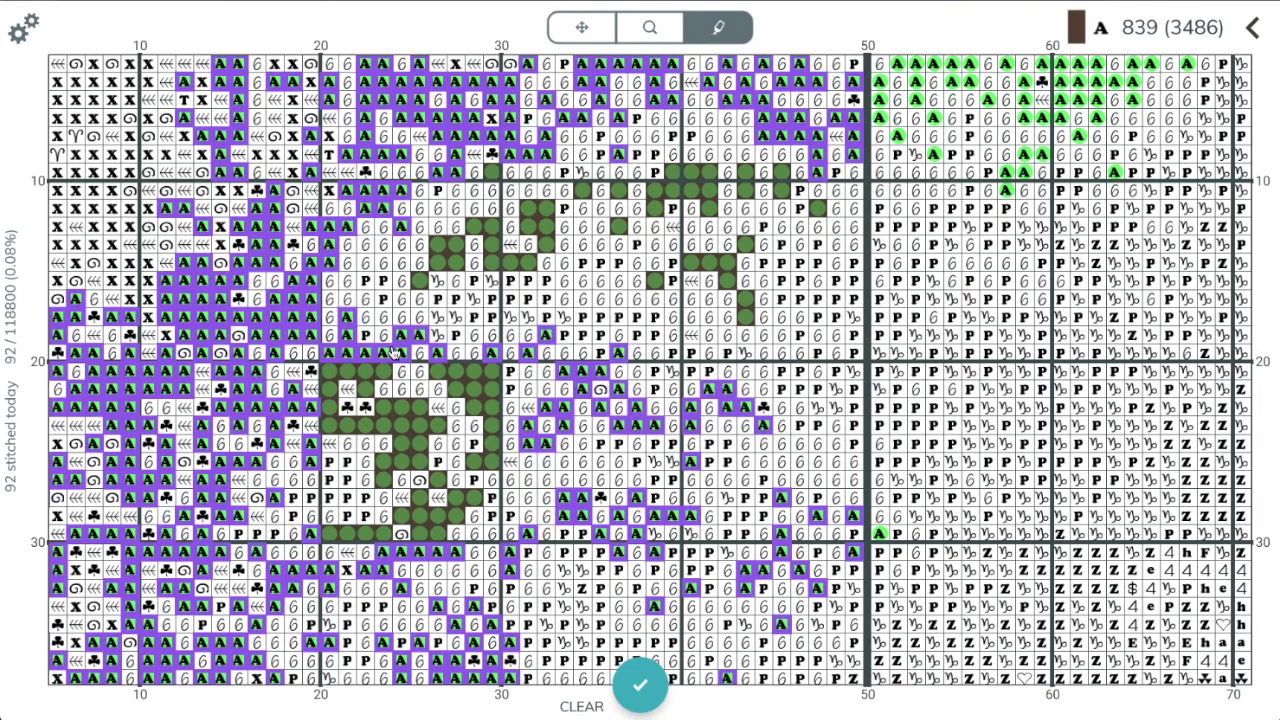
{"action": "left_click", "coordinate": [632, 680]}
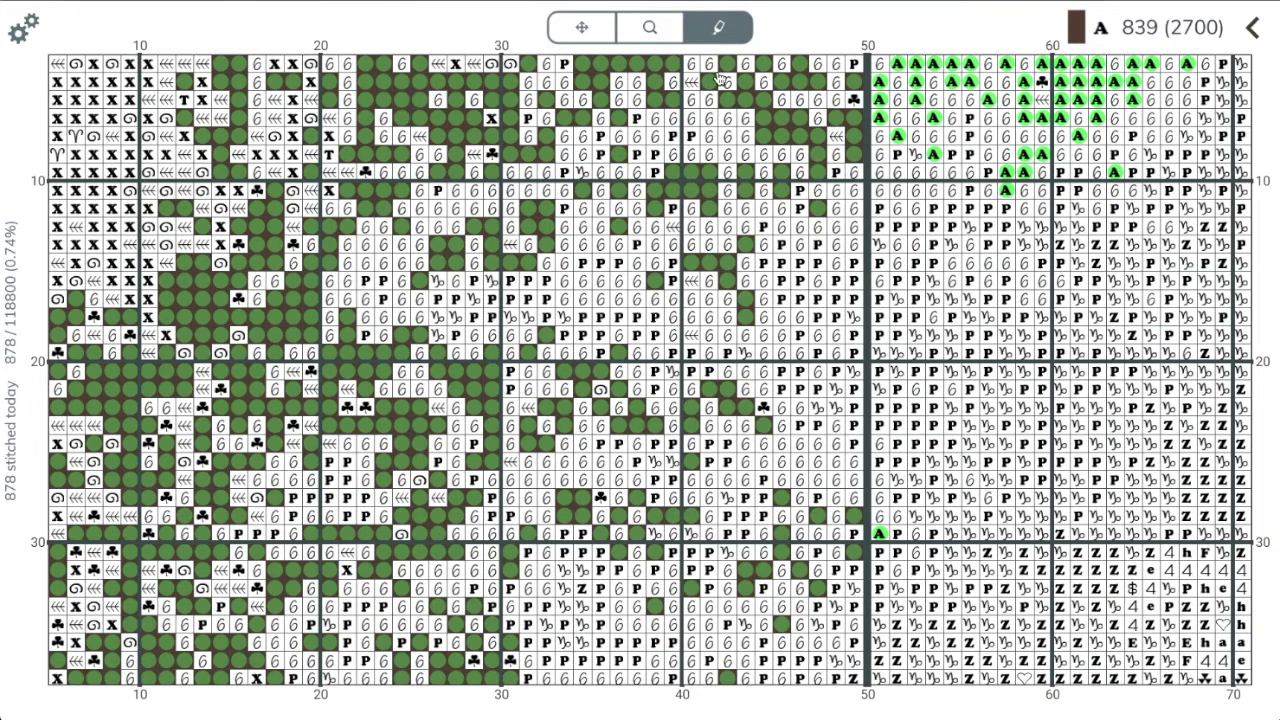
{"action": "left_click", "coordinate": [649, 30]}
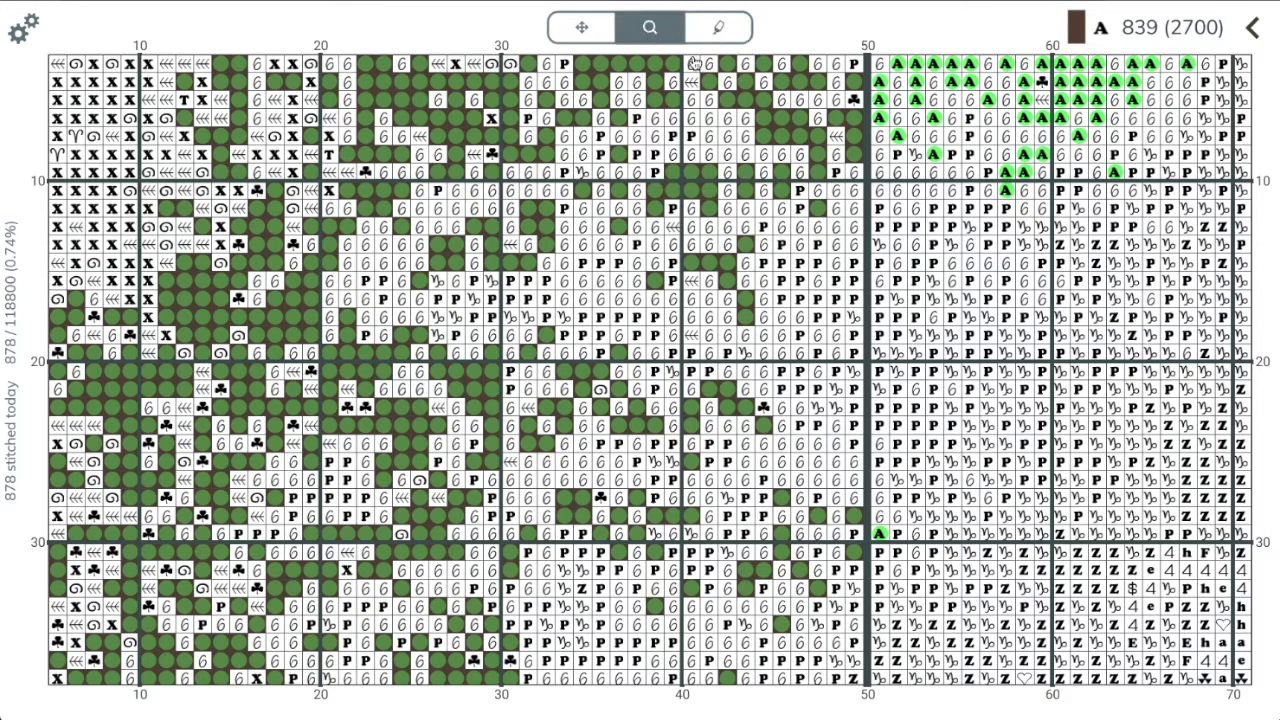
Clear the 839 highlight and mark all unfinished stitches in one square as stitched.
{"action": "left_click", "coordinate": [1022, 120]}
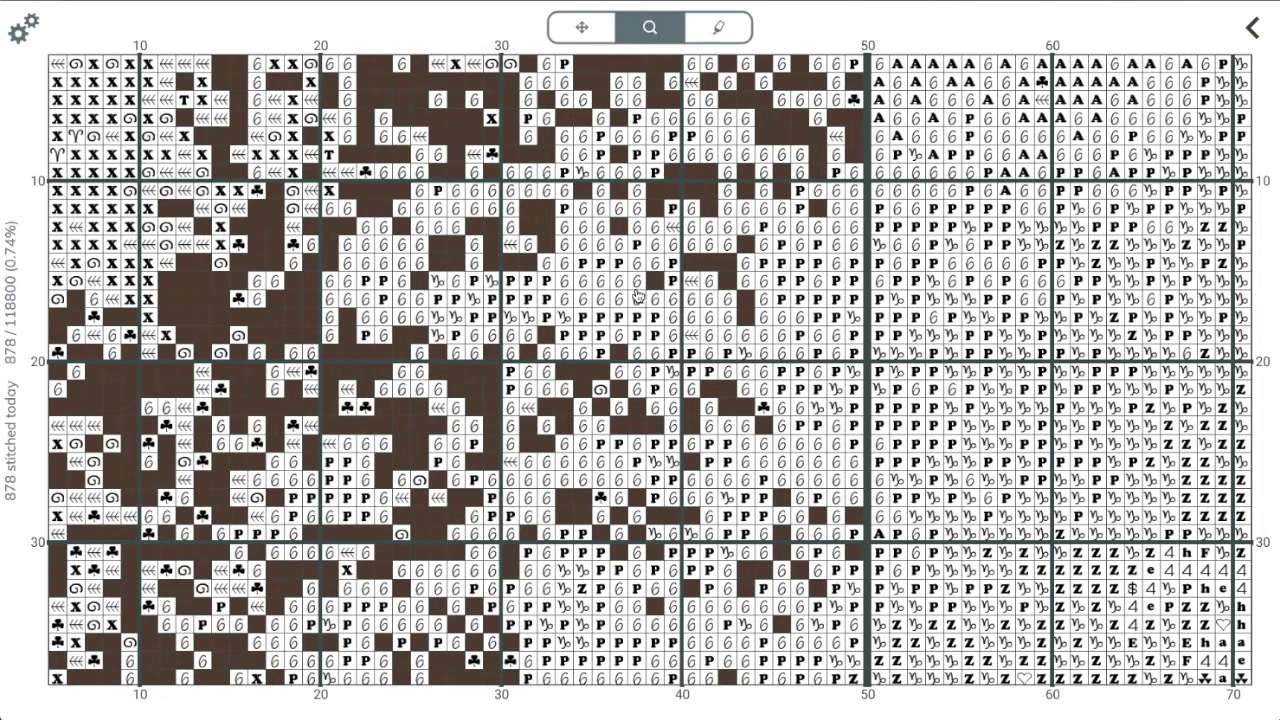
{"action": "left_click", "coordinate": [718, 27]}
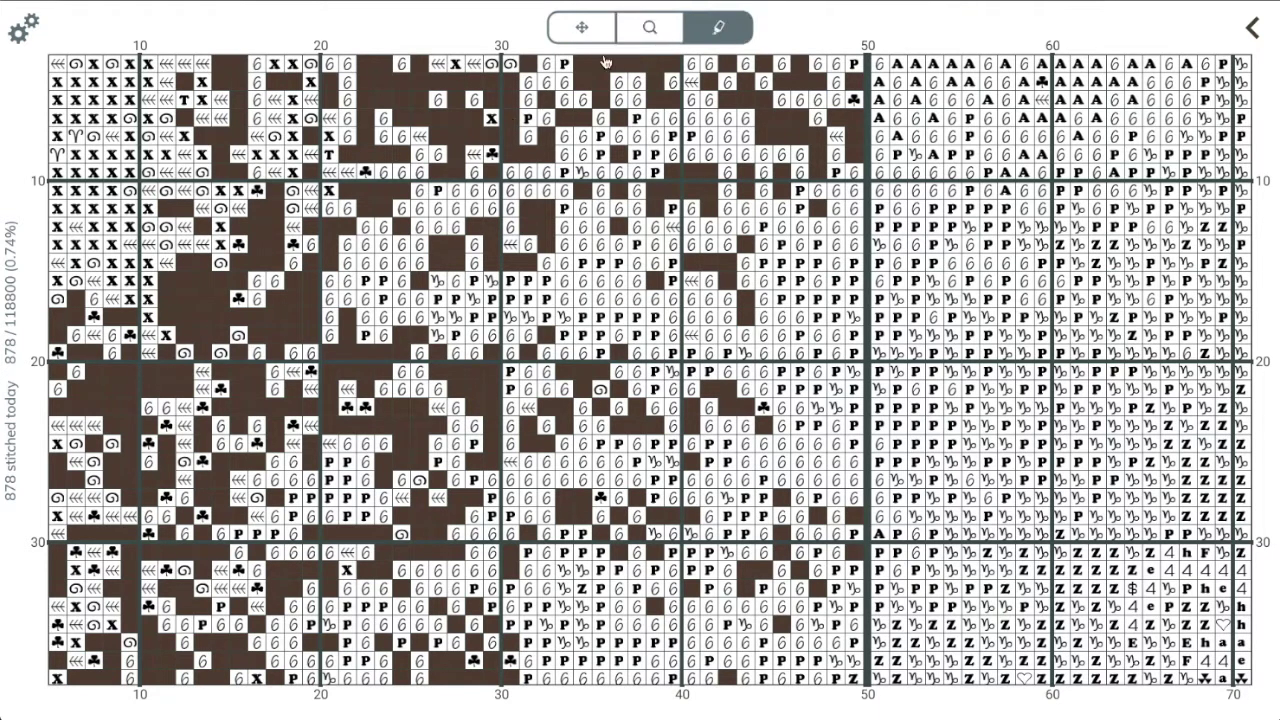
{"action": "right_click", "coordinate": [621, 305]}
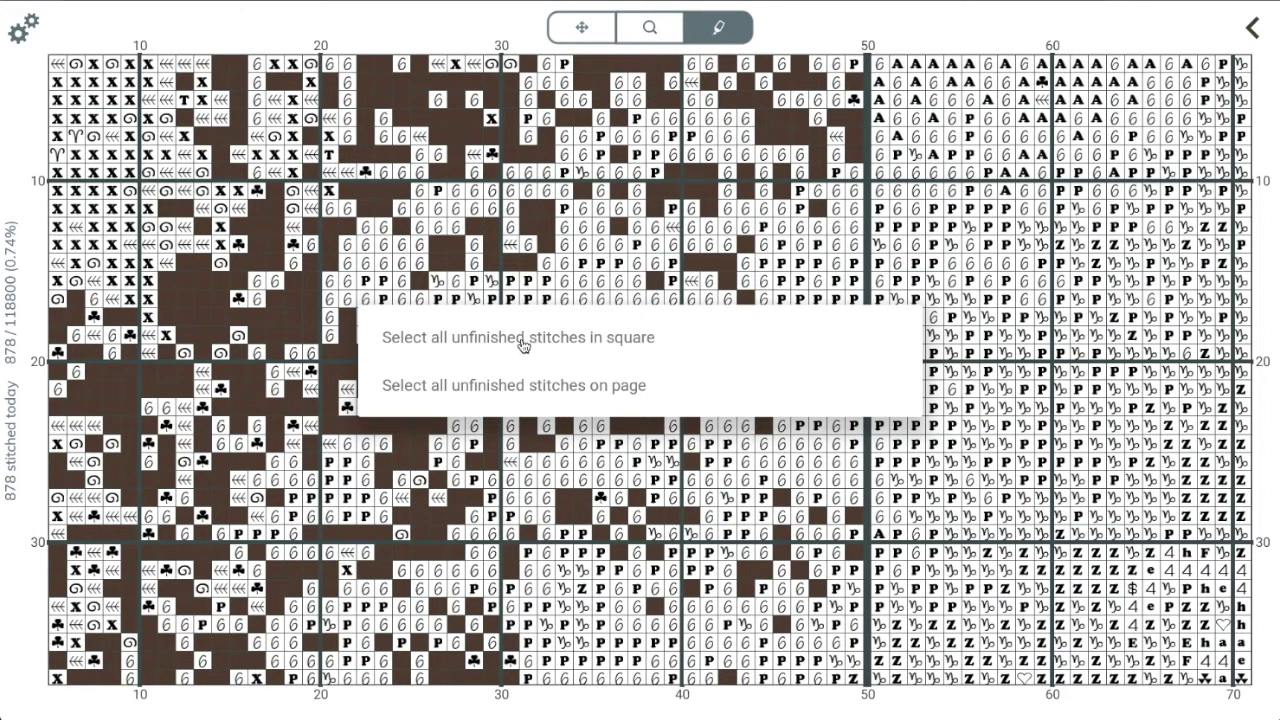
{"action": "left_click", "coordinate": [575, 347]}
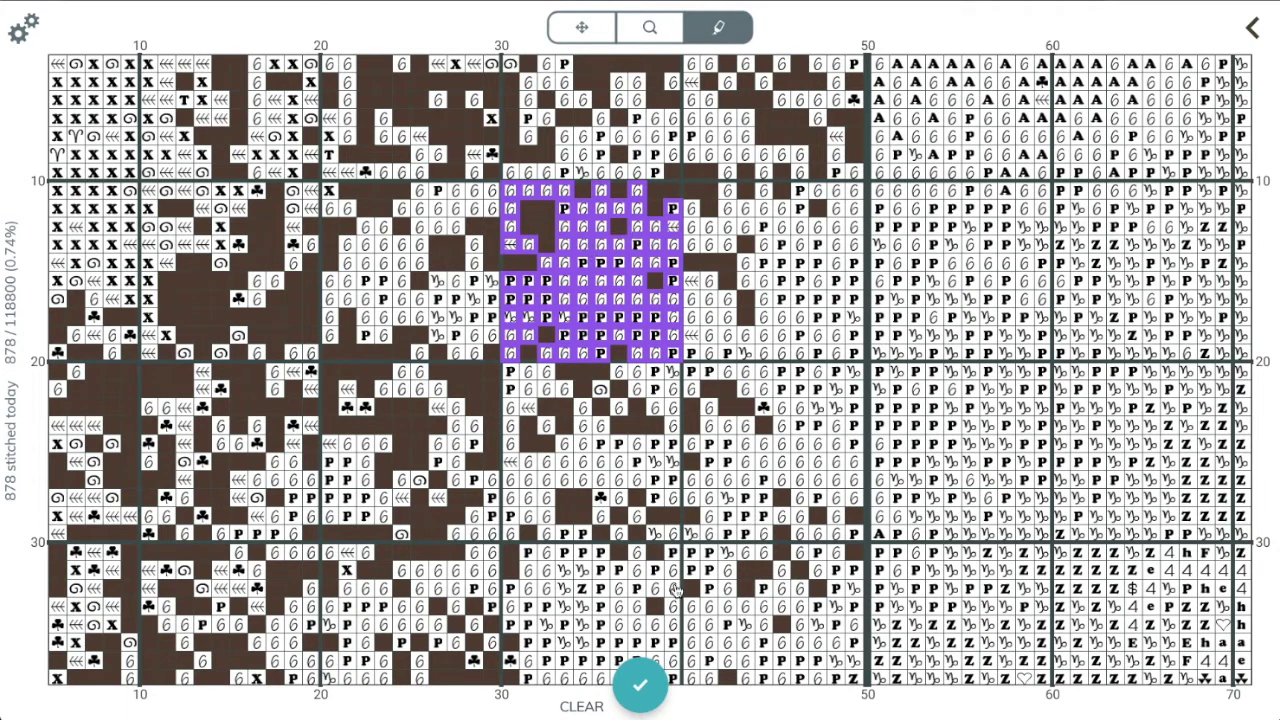
{"action": "left_click", "coordinate": [640, 685]}
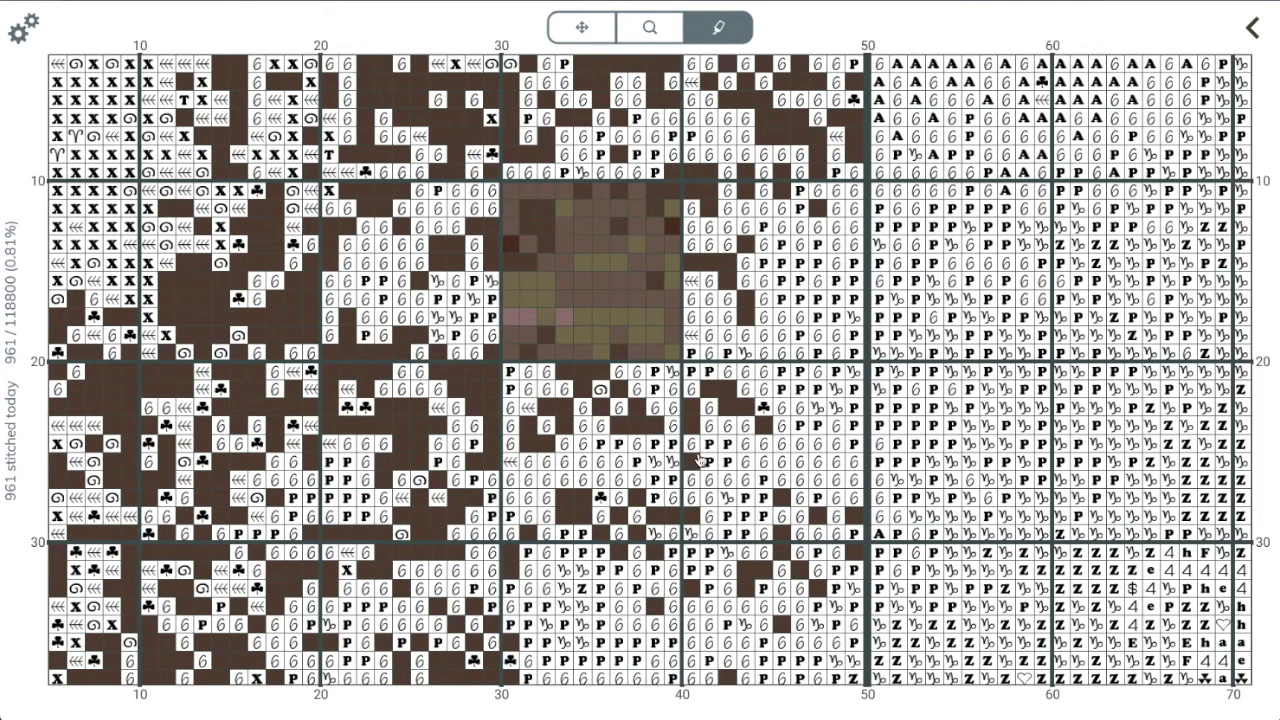
Mark every remaining unfinished stitch on the page as stitched, reaching 3500 of 118800.
{"action": "right_click", "coordinate": [755, 455]}
{"action": "left_click", "coordinate": [492, 396]}
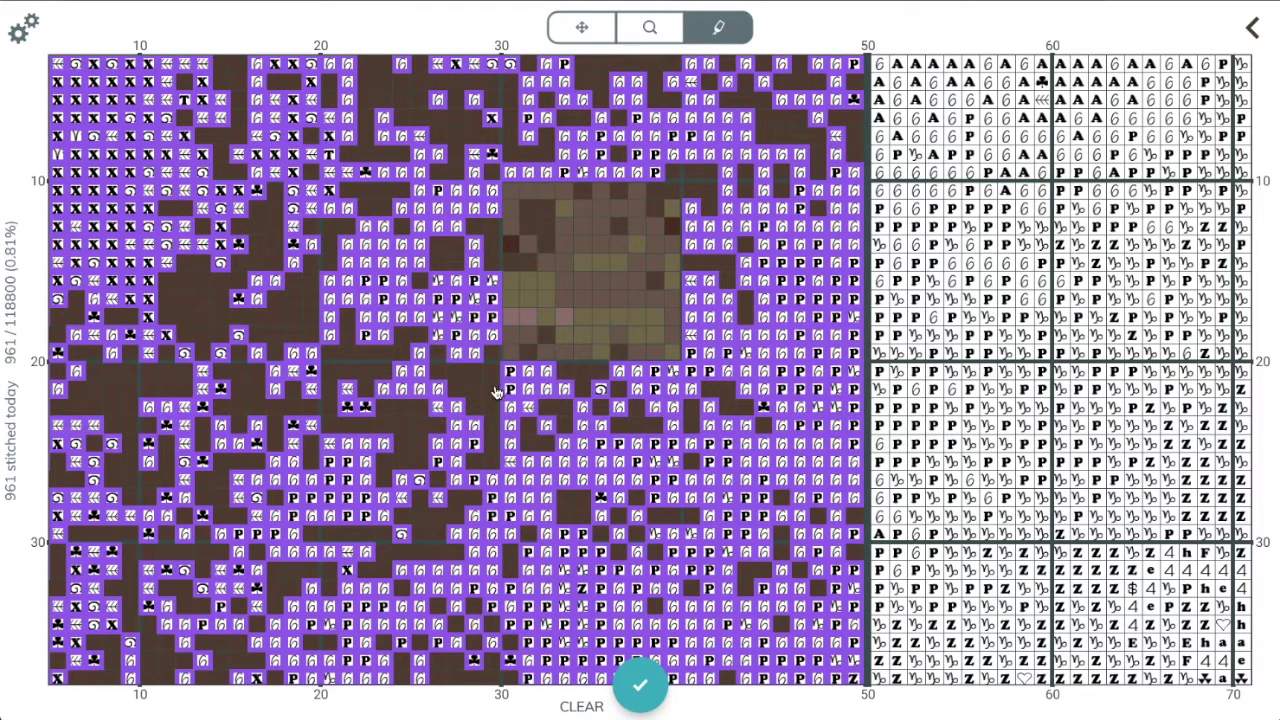
{"action": "left_click", "coordinate": [643, 690]}
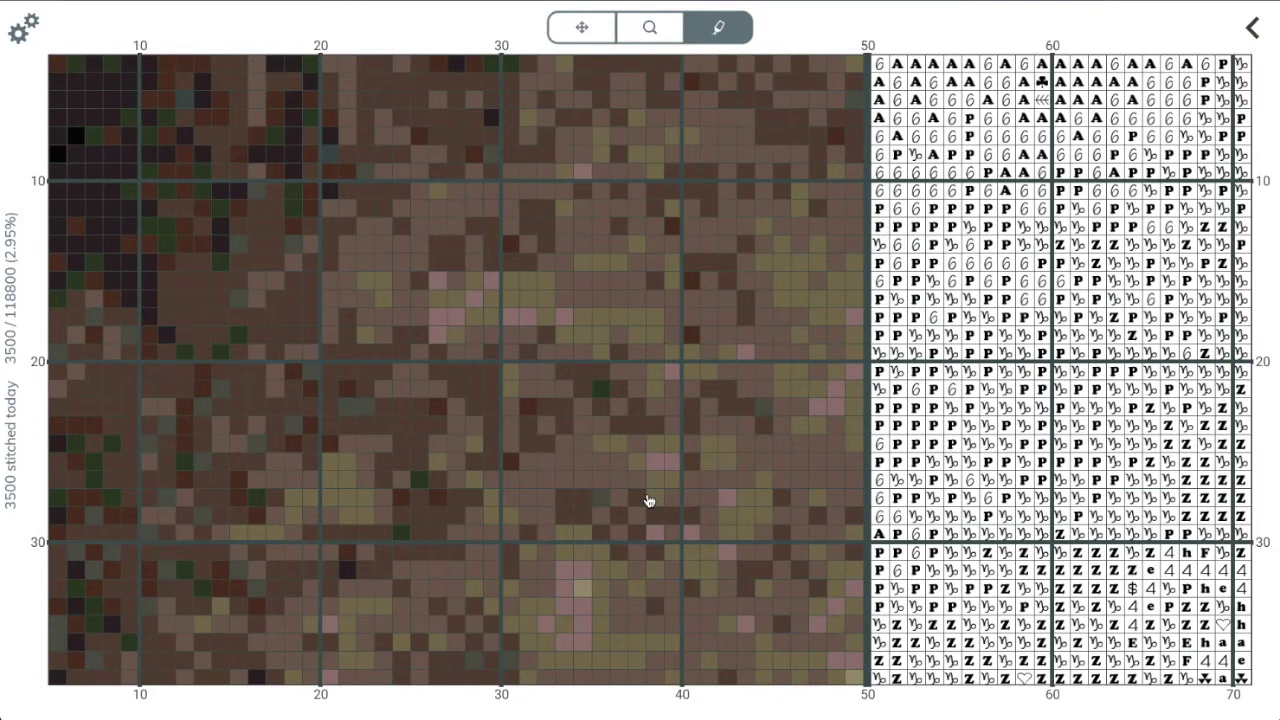
{"action": "left_click", "coordinate": [581, 28]}
{"action": "scroll", "coordinate": [551, 309], "scroll_direction": "down", "scroll_amount": 5}
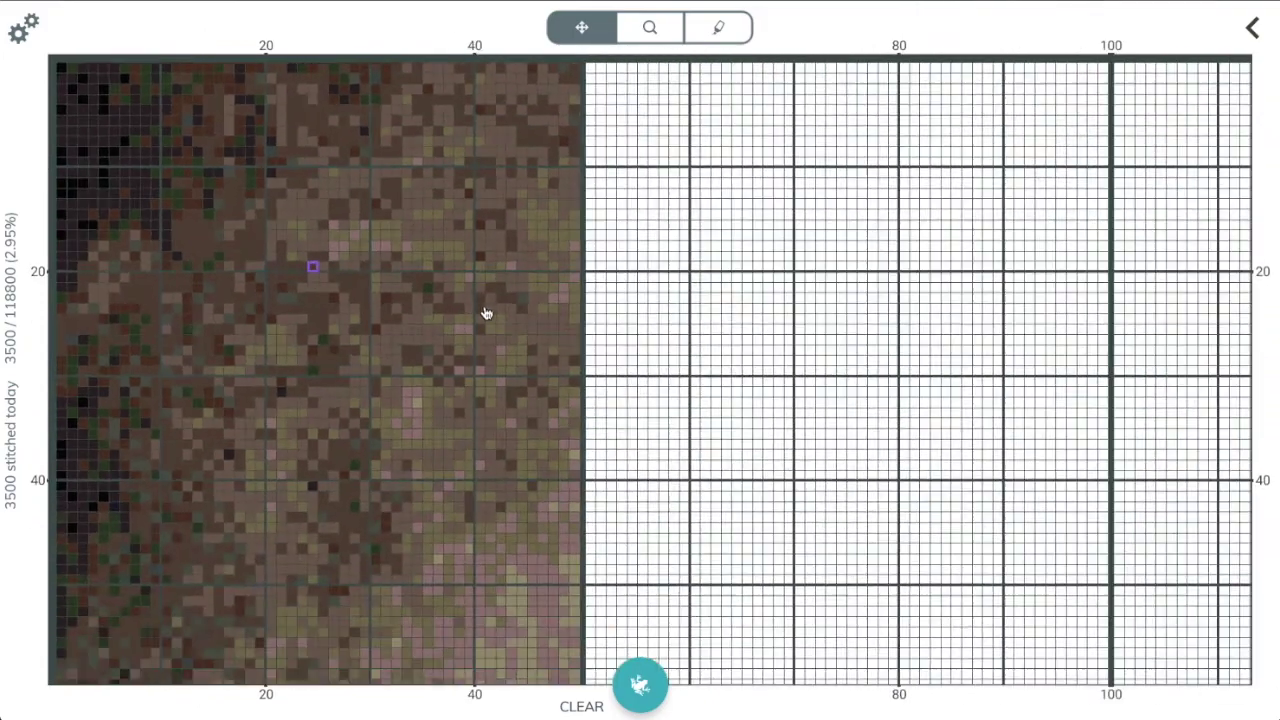
{"action": "scroll", "coordinate": [480, 314], "scroll_direction": "down", "scroll_amount": 2}
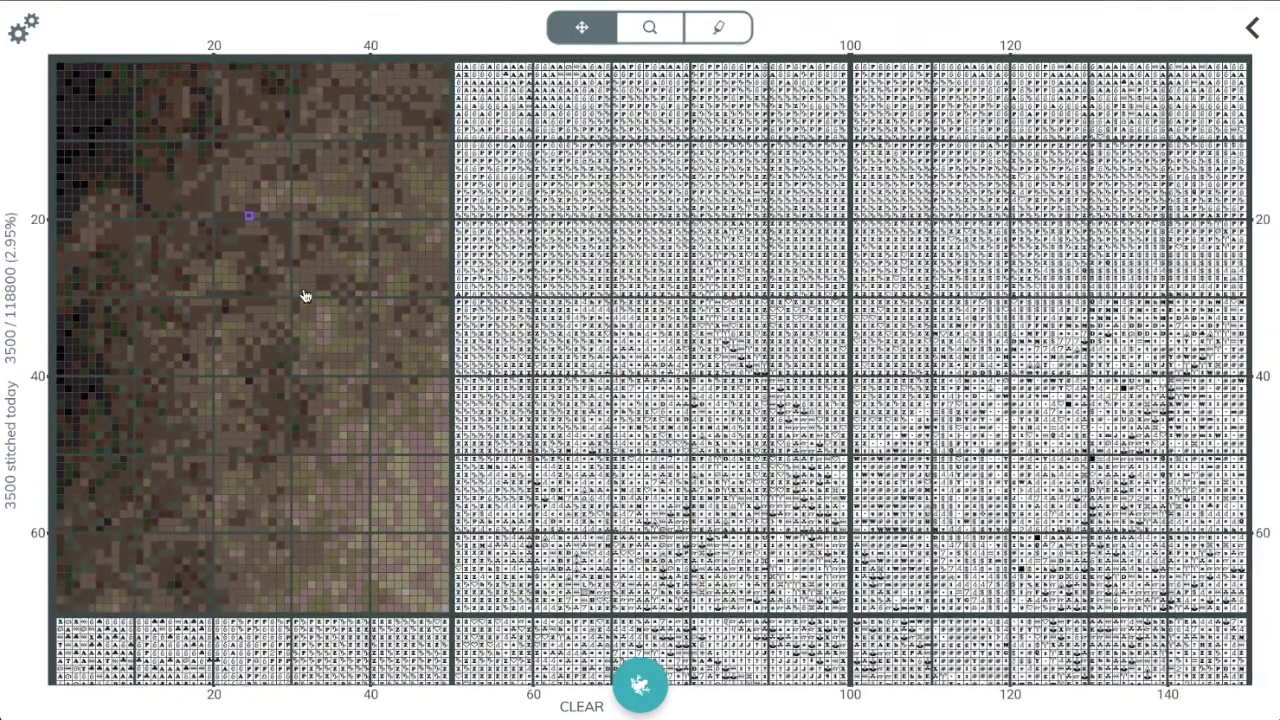
{"action": "scroll", "coordinate": [308, 288], "scroll_direction": "up", "scroll_amount": 6}
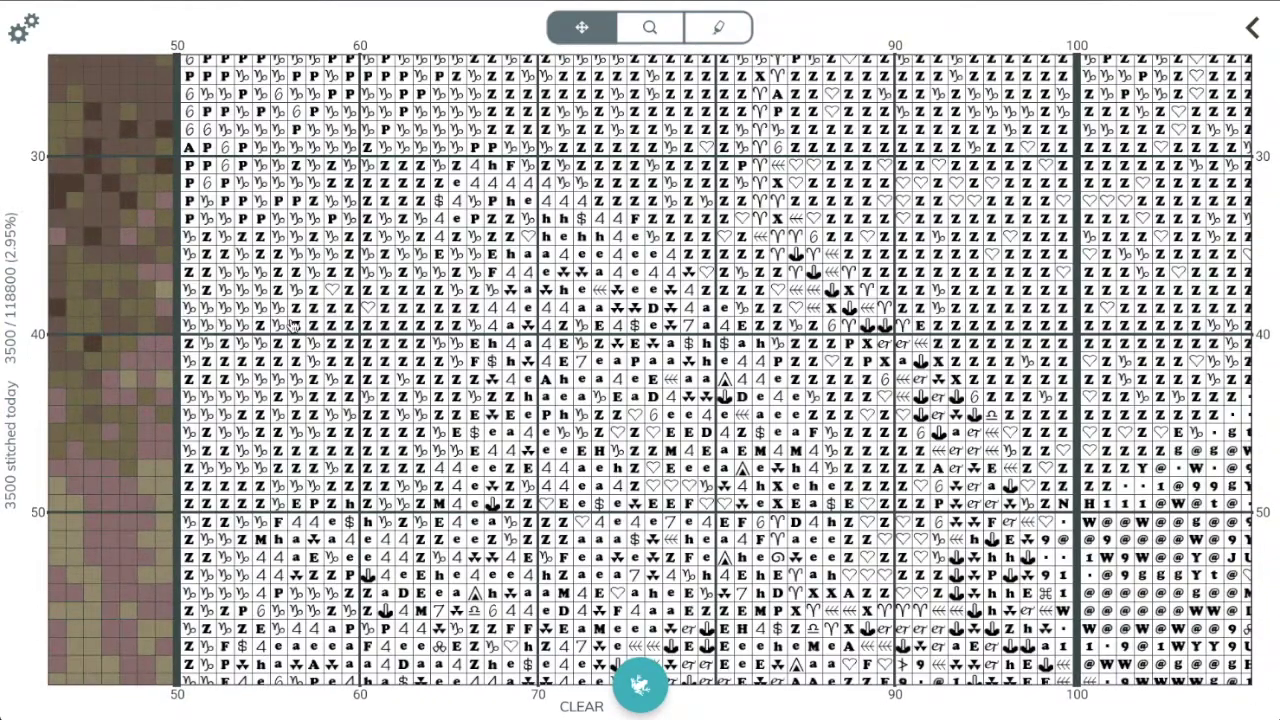
{"action": "left_click_drag", "start_coordinate": [292, 327], "coordinate": [1063, 380]}
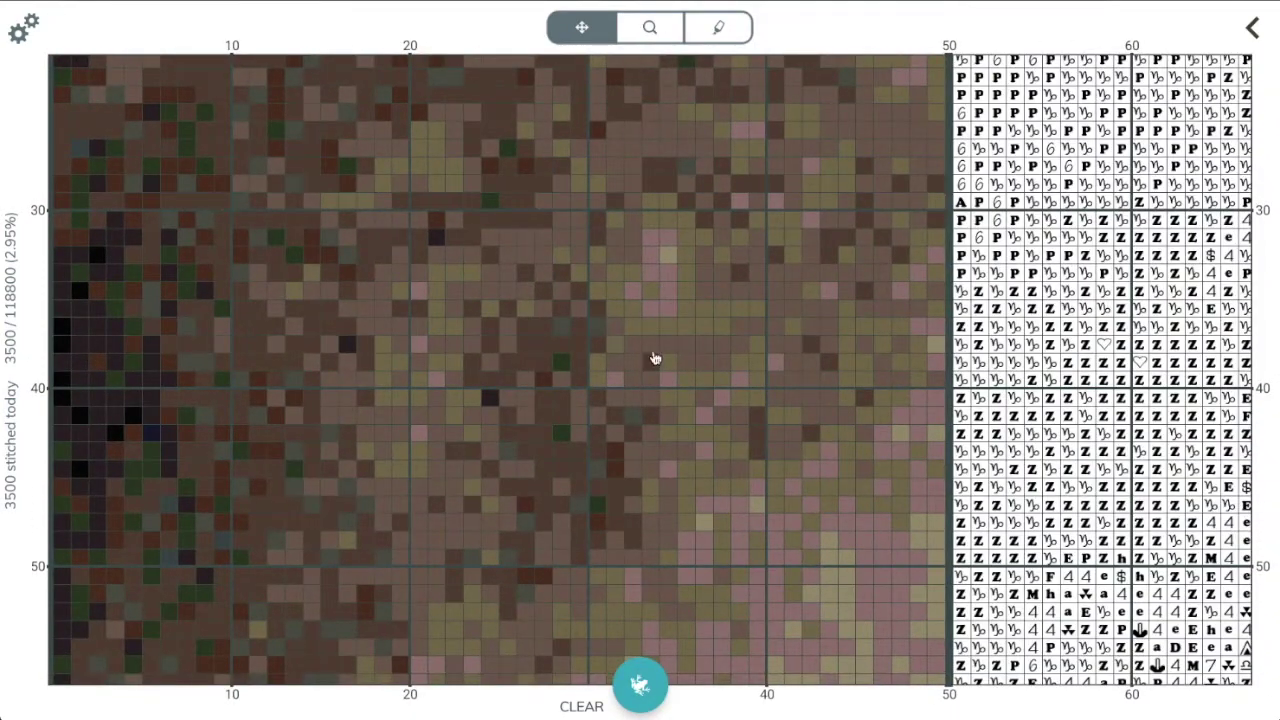
{"action": "scroll", "coordinate": [828, 465], "scroll_direction": "down", "scroll_amount": 3}
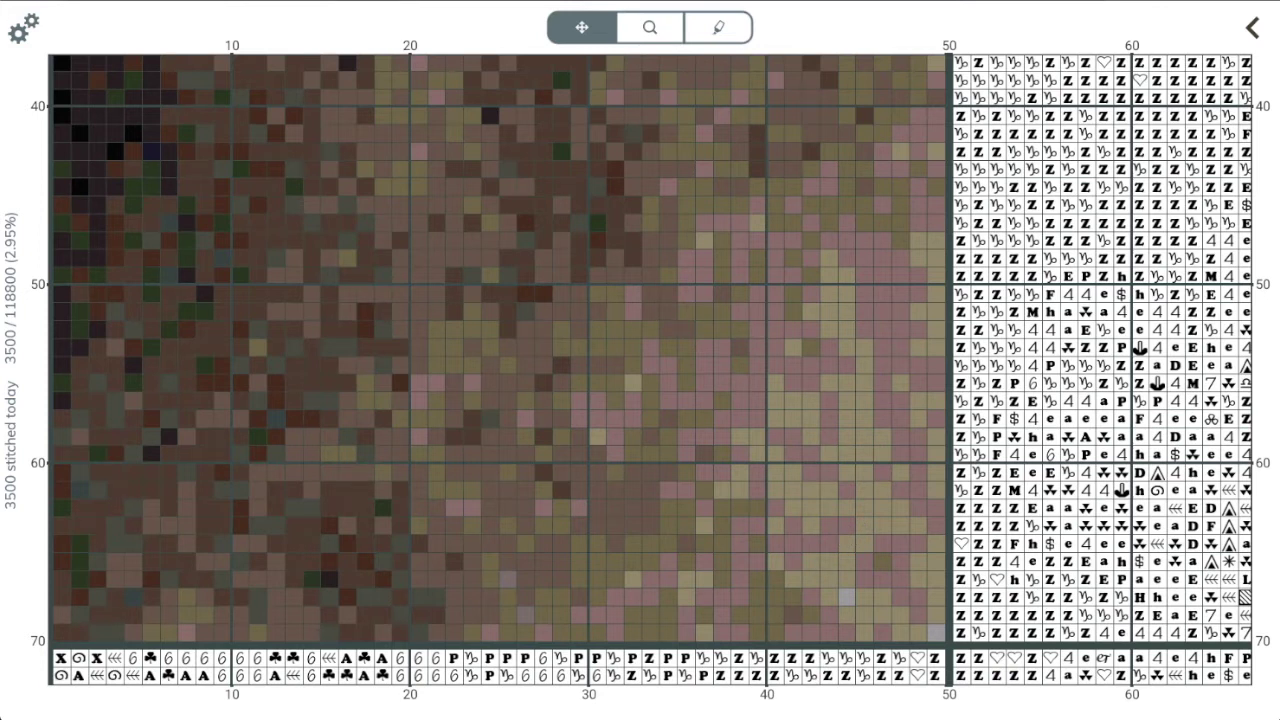
Unmark all finished stitches in the square at columns 40–50, rows 60–70.
{"action": "left_click", "coordinate": [709, 35]}
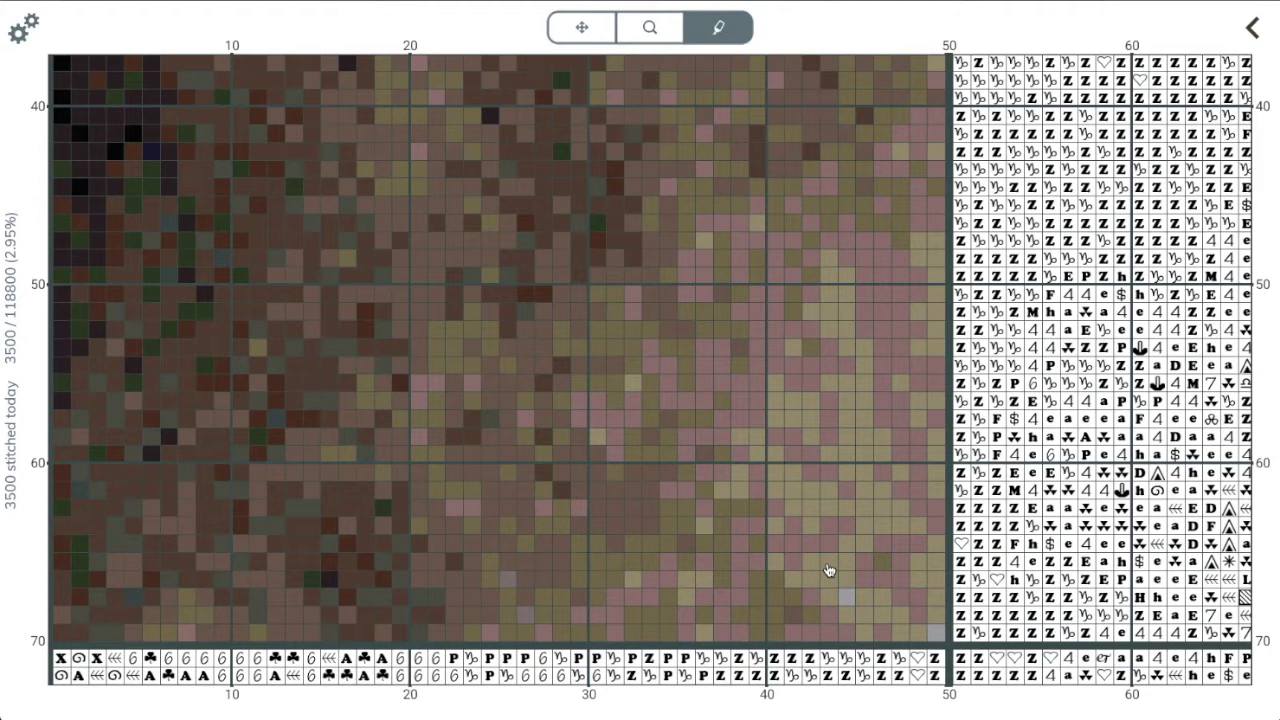
{"action": "left_click", "coordinate": [828, 570]}
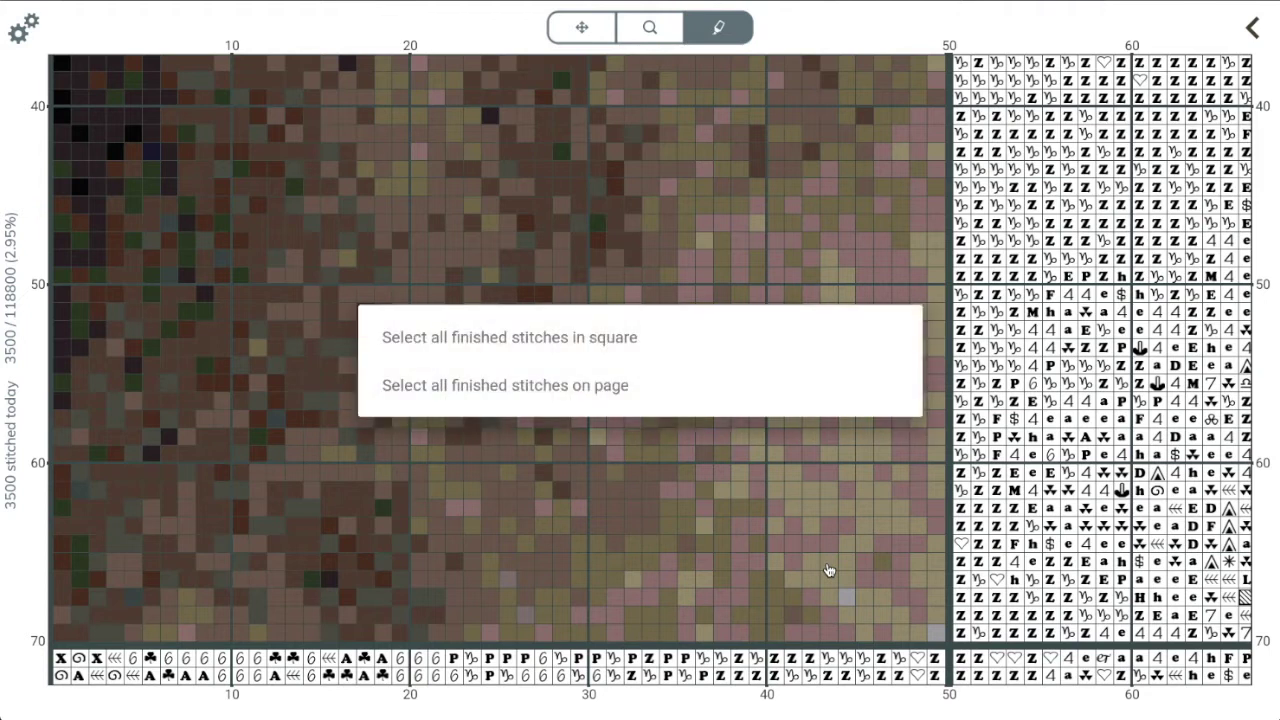
{"action": "left_click", "coordinate": [503, 338]}
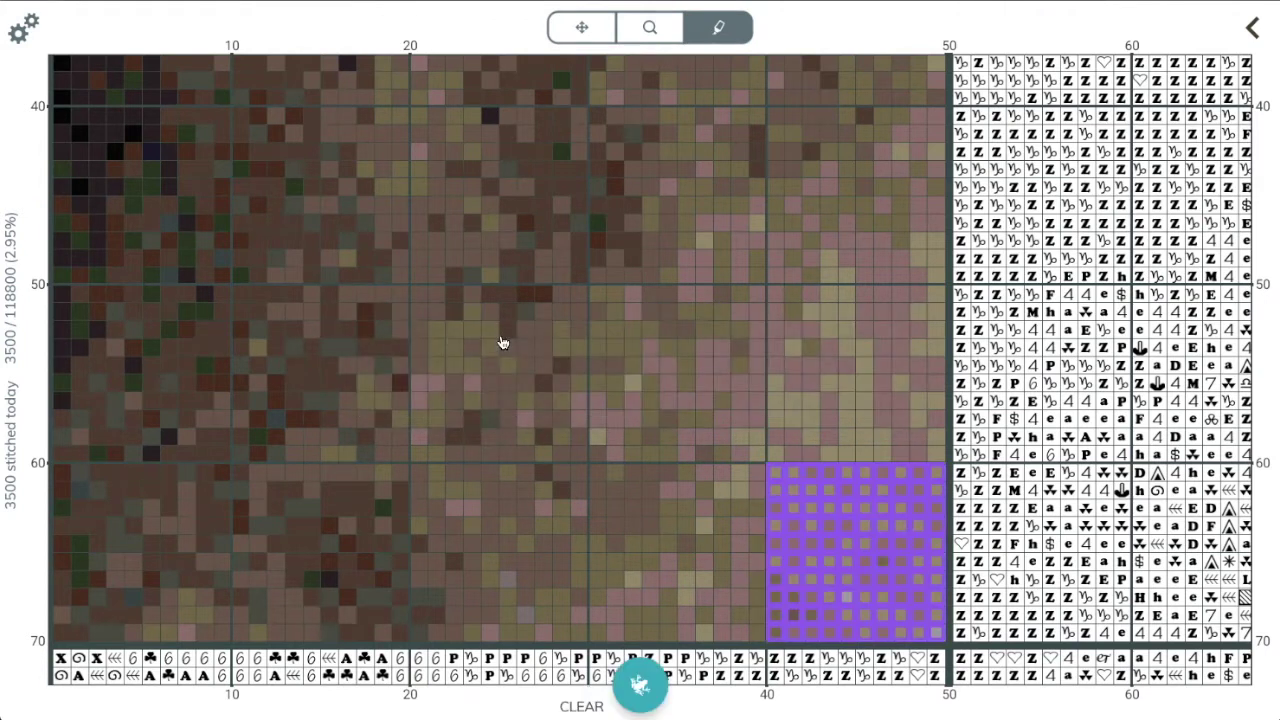
{"action": "left_click", "coordinate": [654, 688]}
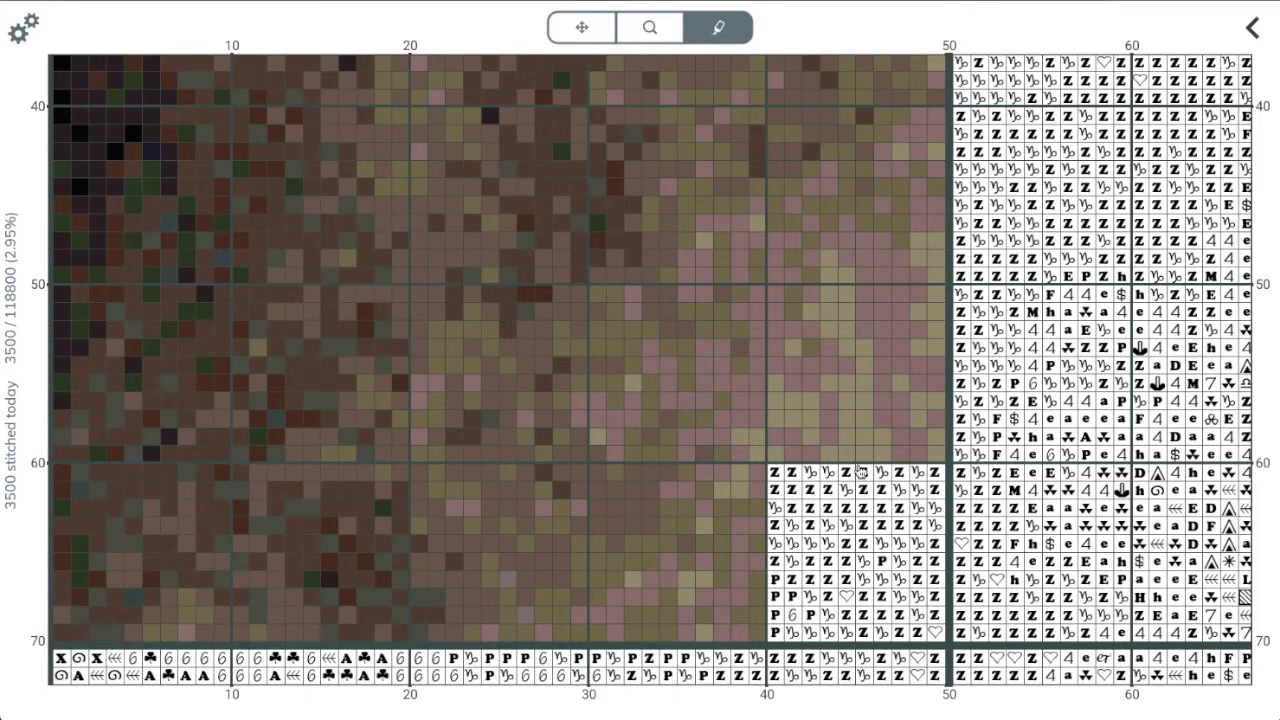
Unmark four row-59 stitches at columns 44–47, then every finished stitch on the page.
{"action": "mouse_move", "coordinate": [828, 458]}
{"action": "left_mouse_down"}
{"action": "mouse_move", "coordinate": [878, 454]}
{"action": "mouse_move", "coordinate": [884, 440]}
{"action": "mouse_move", "coordinate": [864, 436]}
{"action": "left_mouse_up"}
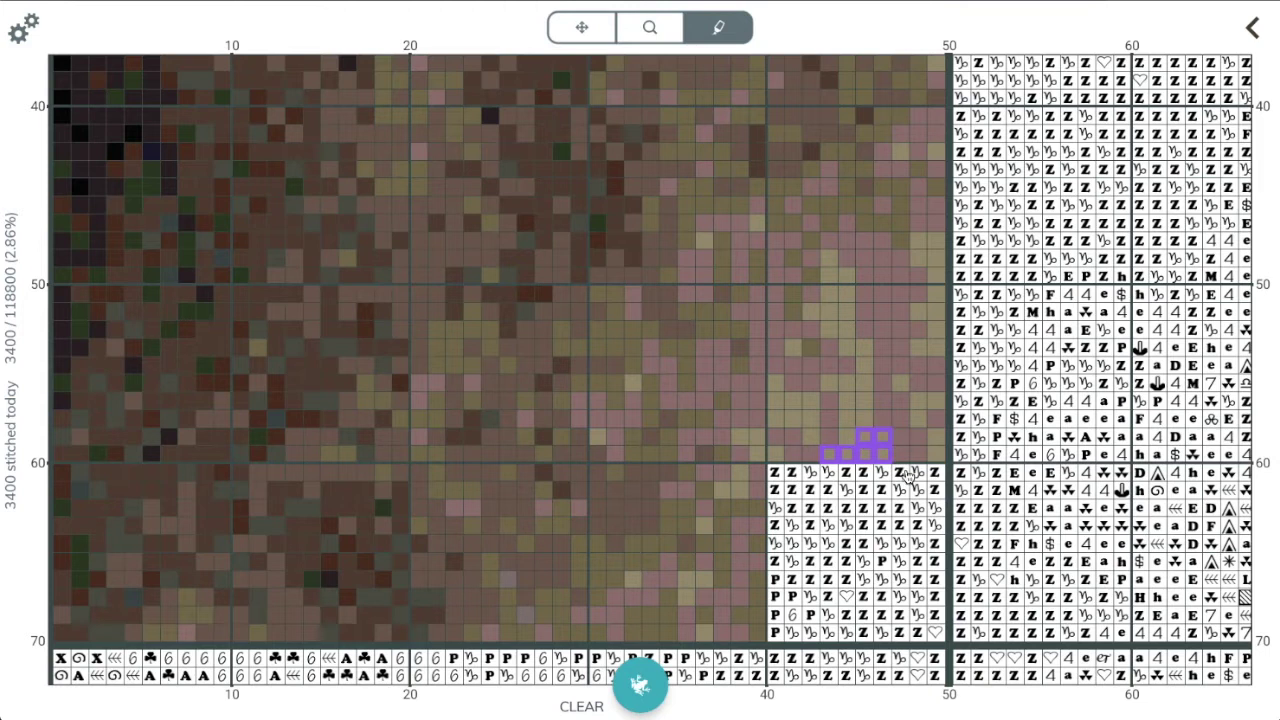
{"action": "left_click", "coordinate": [642, 686]}
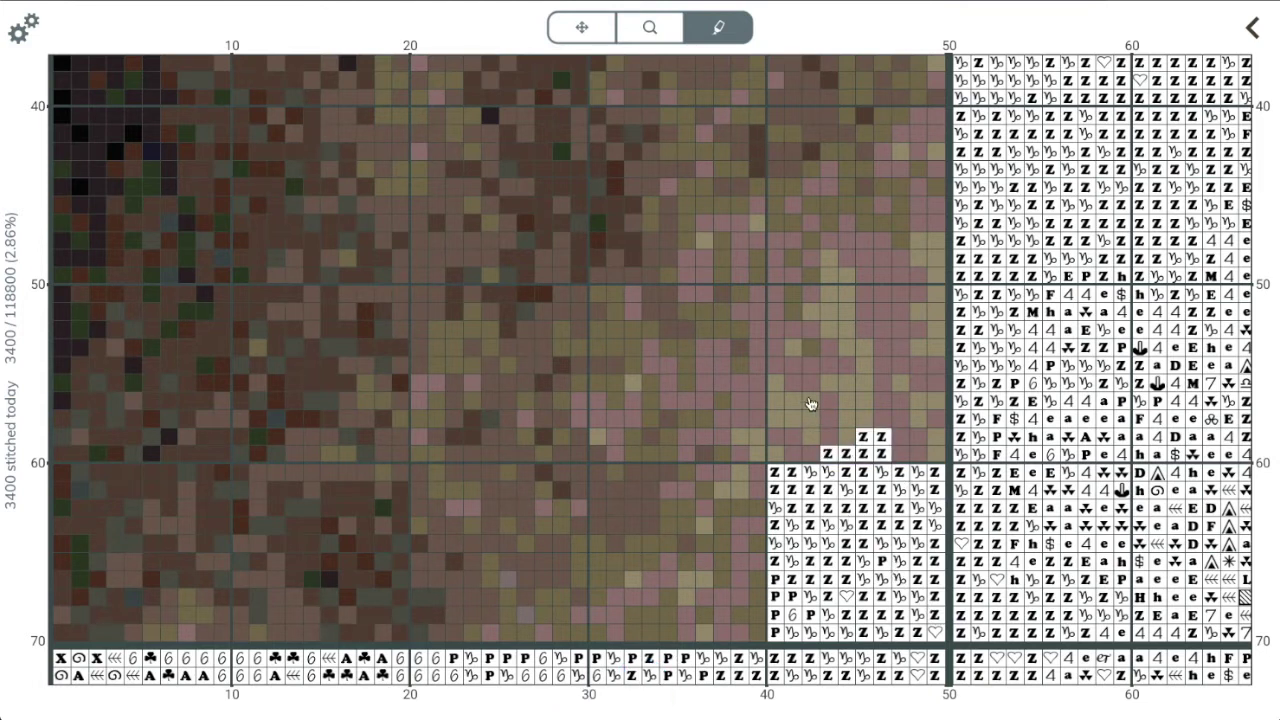
{"action": "left_click", "coordinate": [656, 444]}
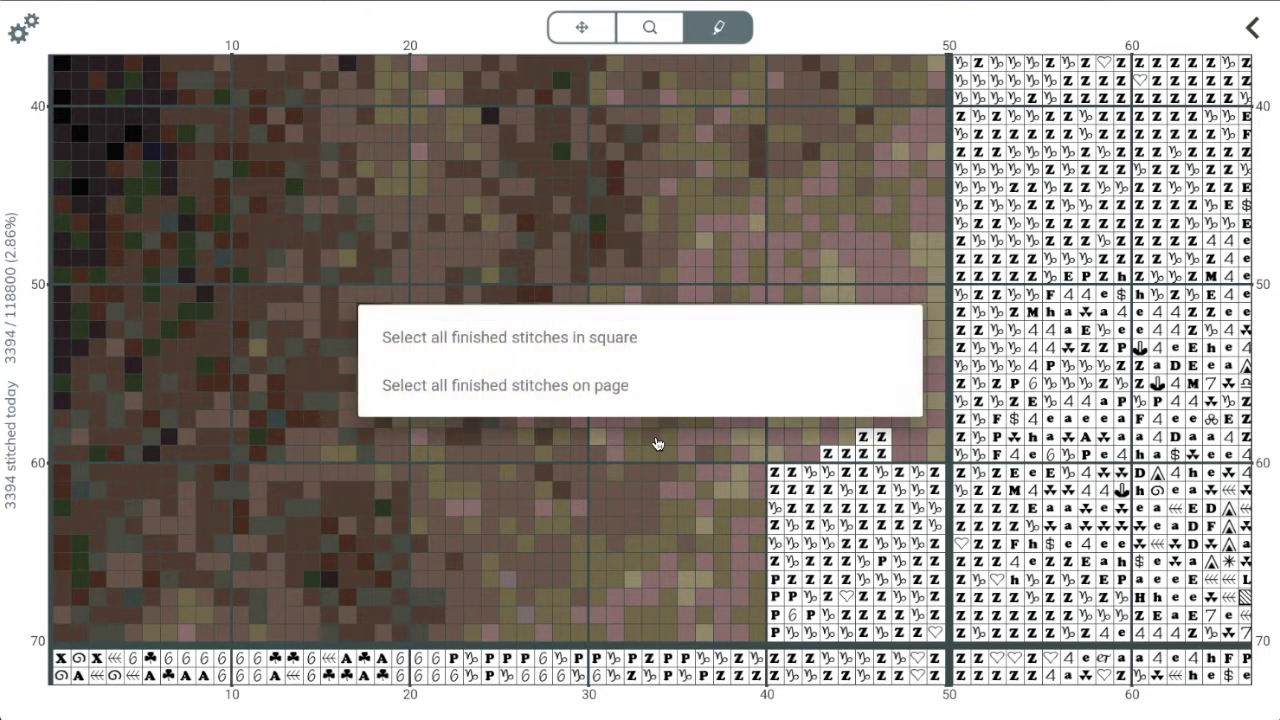
{"action": "left_click", "coordinate": [527, 388]}
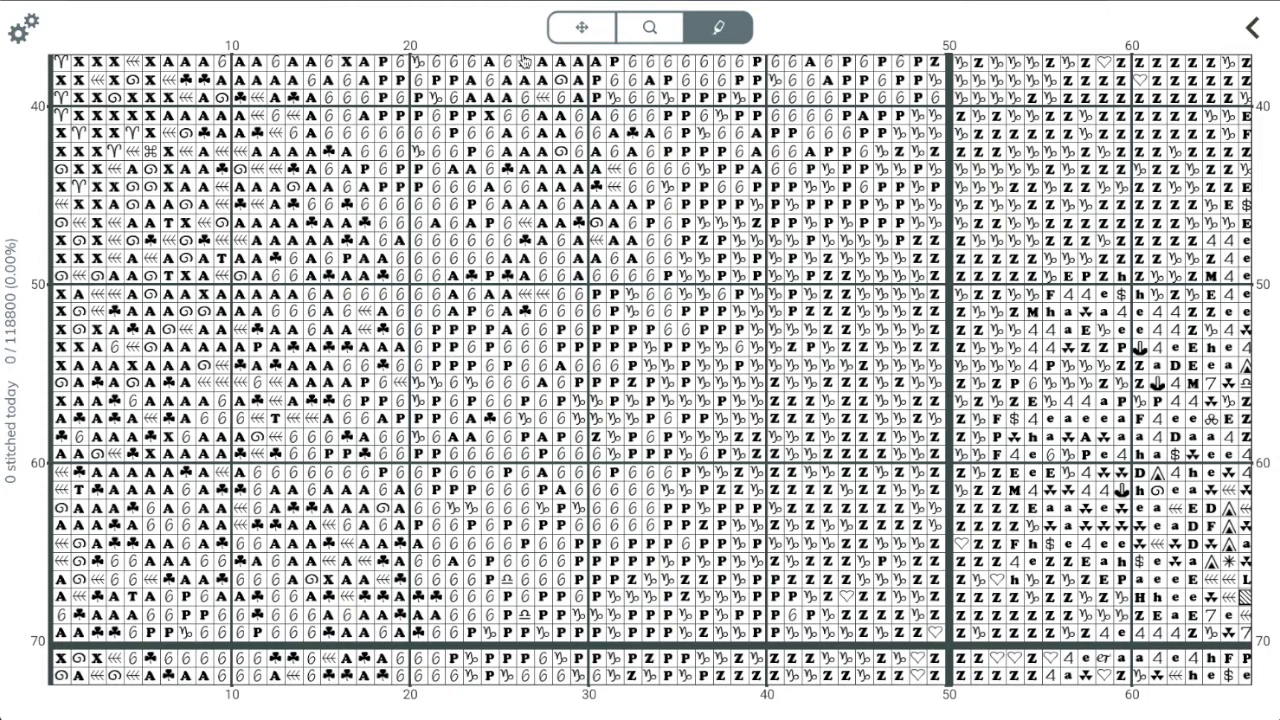
Leave the chart and return to the library listing Sake Dragon, Area 54 by 25 1x1 and free_paris.
{"action": "left_click_drag", "start_coordinate": [525, 62], "coordinate": [525, 80]}
{"action": "left_click", "coordinate": [562, 30]}
{"action": "left_click_drag", "start_coordinate": [525, 20], "coordinate": [528, 62]}
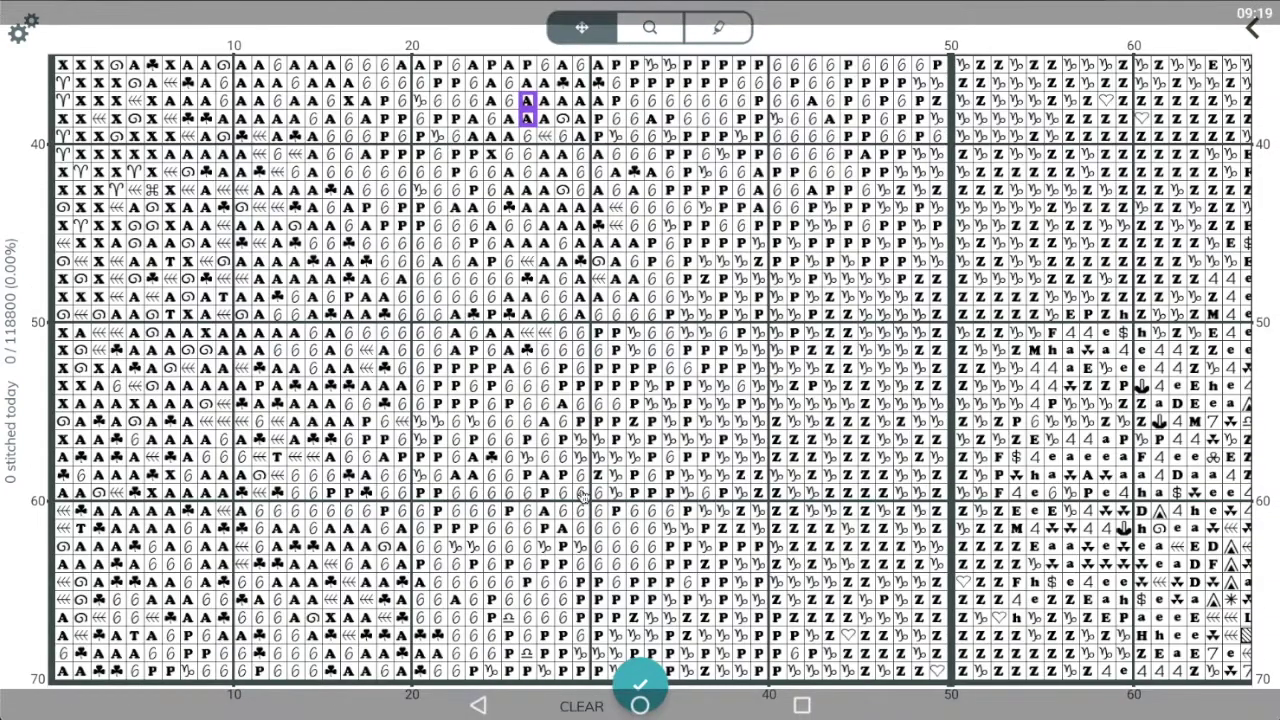
{"action": "left_click", "coordinate": [478, 708]}
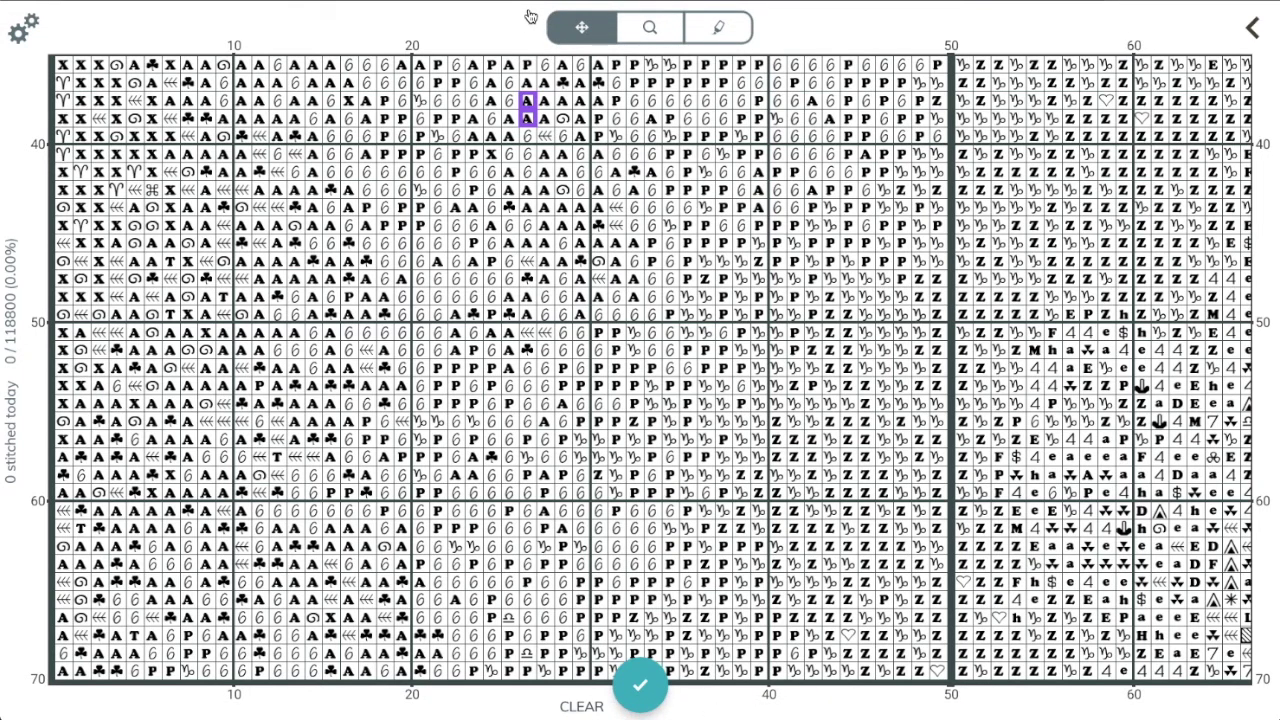
{"action": "left_click_drag", "start_coordinate": [530, 20], "coordinate": [527, 66]}
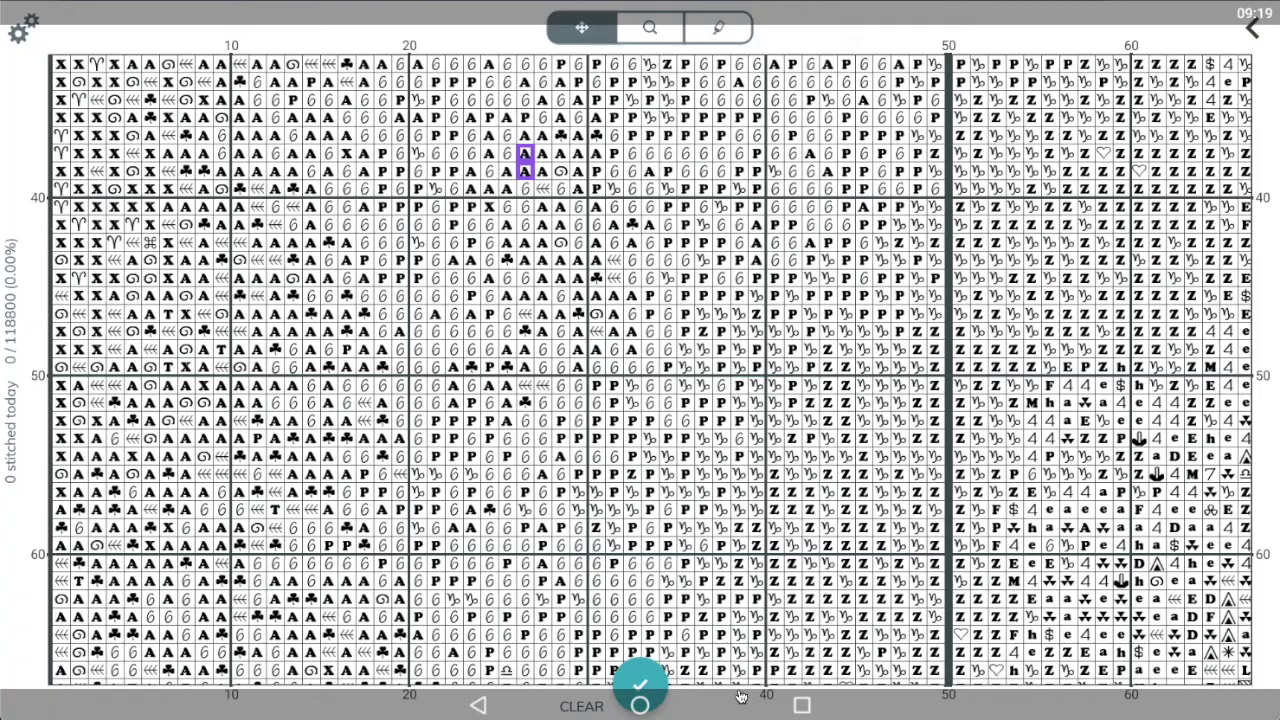
{"action": "left_click", "coordinate": [480, 708]}
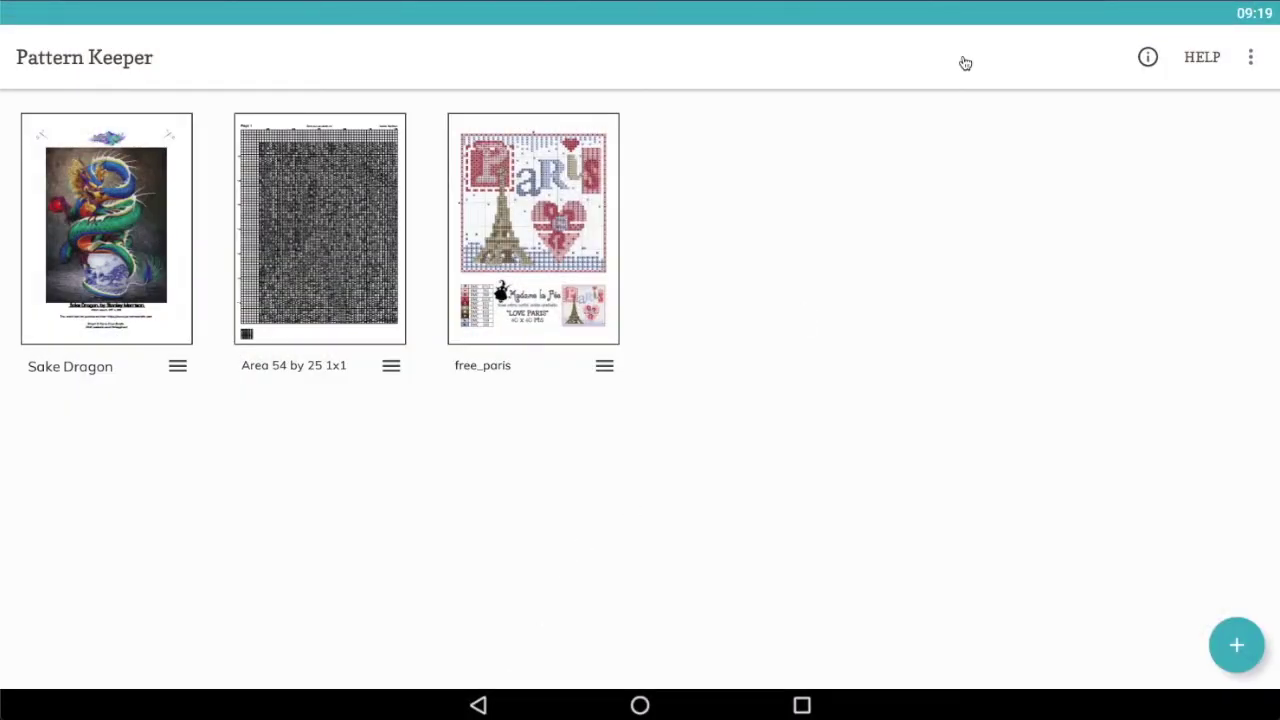
Reopen another pattern's chart with the pen tool and show Park thread options for one green g stitch.
{"action": "left_click", "coordinate": [531, 299]}
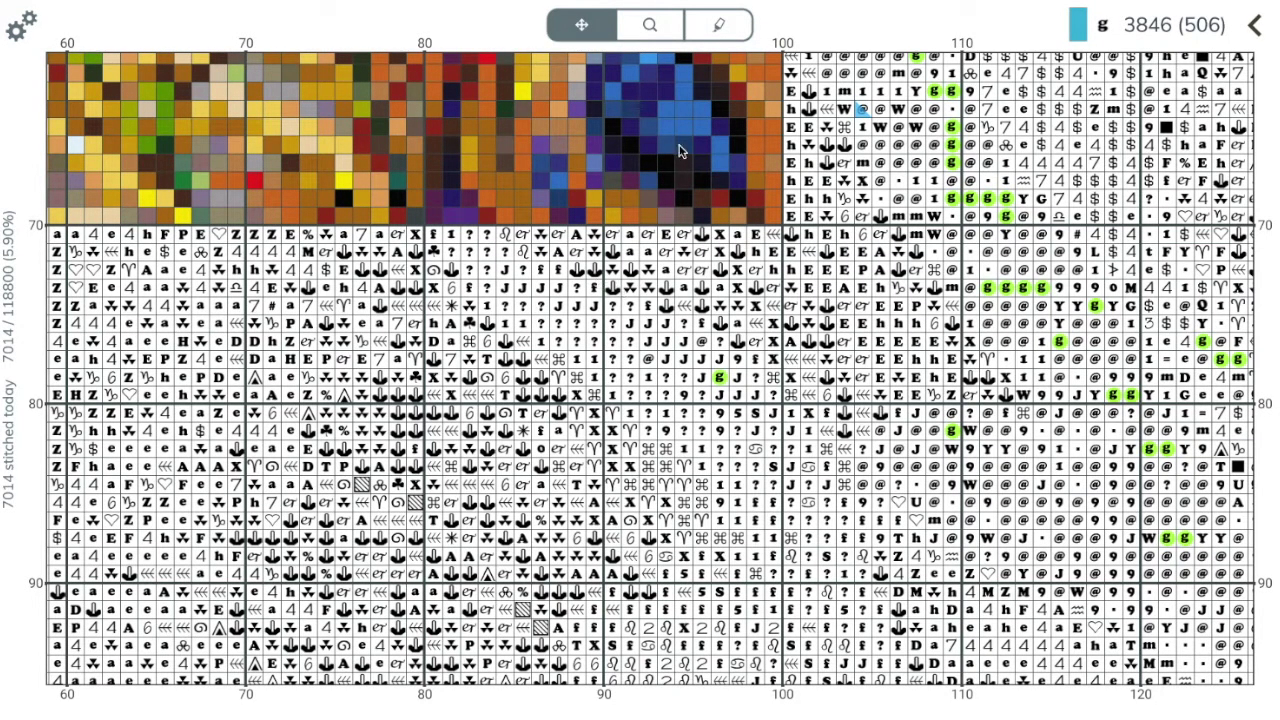
{"action": "left_click", "coordinate": [716, 28]}
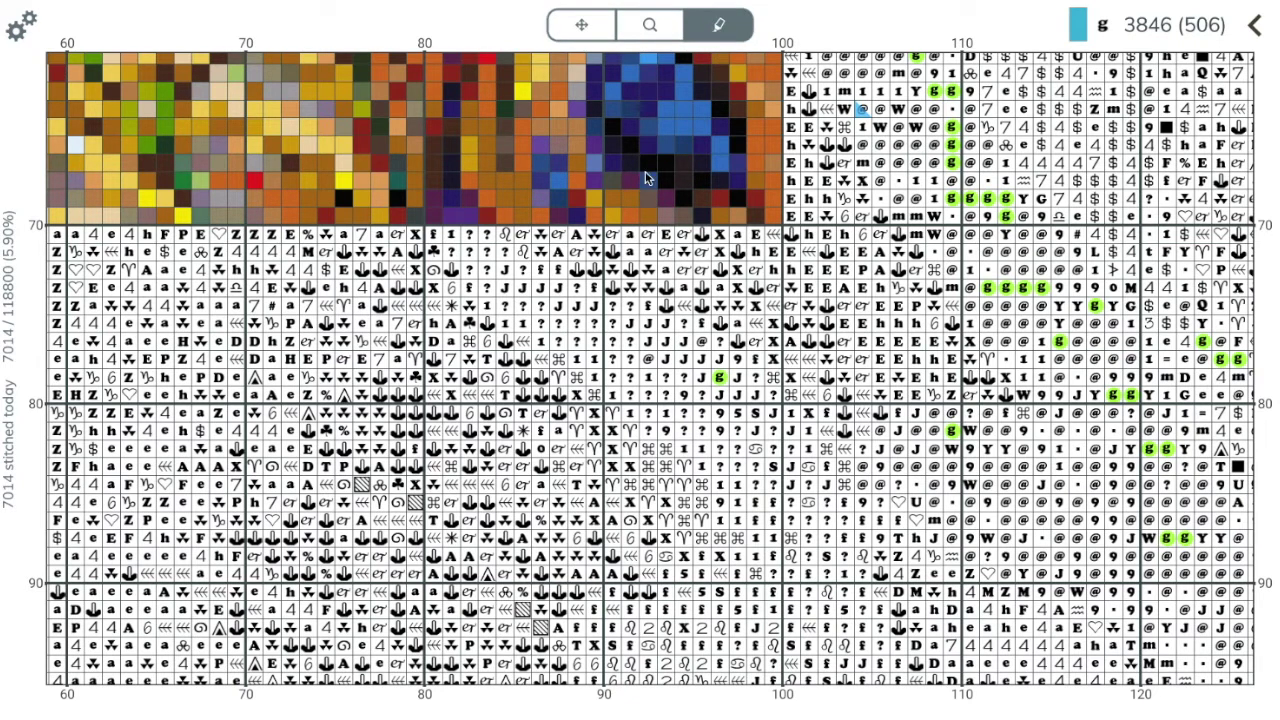
{"action": "left_click", "coordinate": [720, 379]}
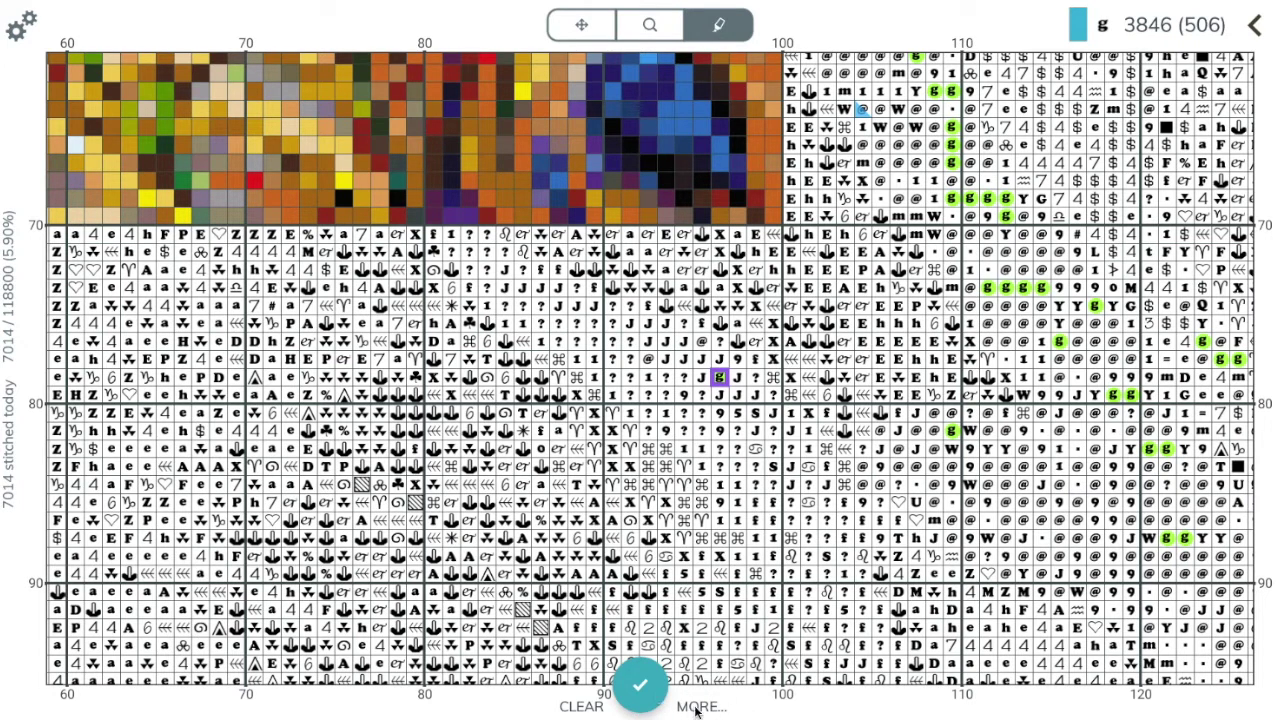
{"action": "left_click", "coordinate": [703, 706]}
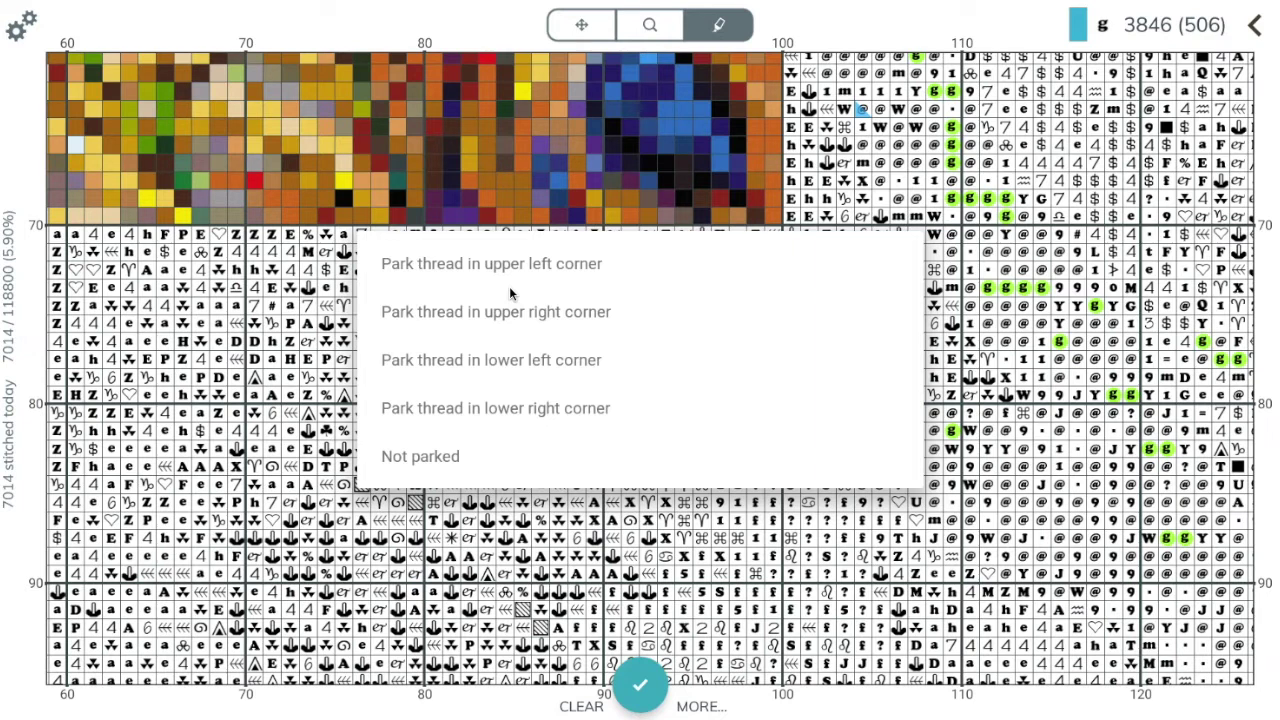
Park thread 3846 in one g stitch's lower left corner, then park it on a second g stitch.
{"action": "left_click", "coordinate": [486, 360]}
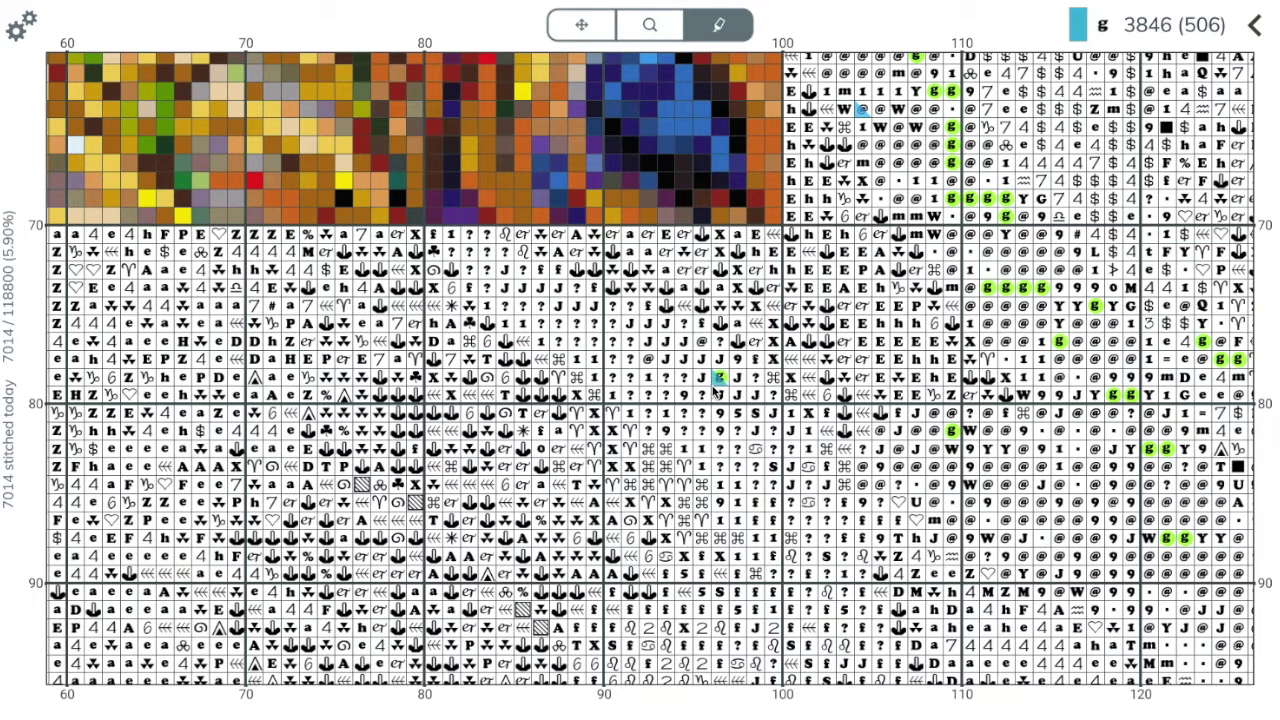
{"action": "left_click", "coordinate": [952, 430]}
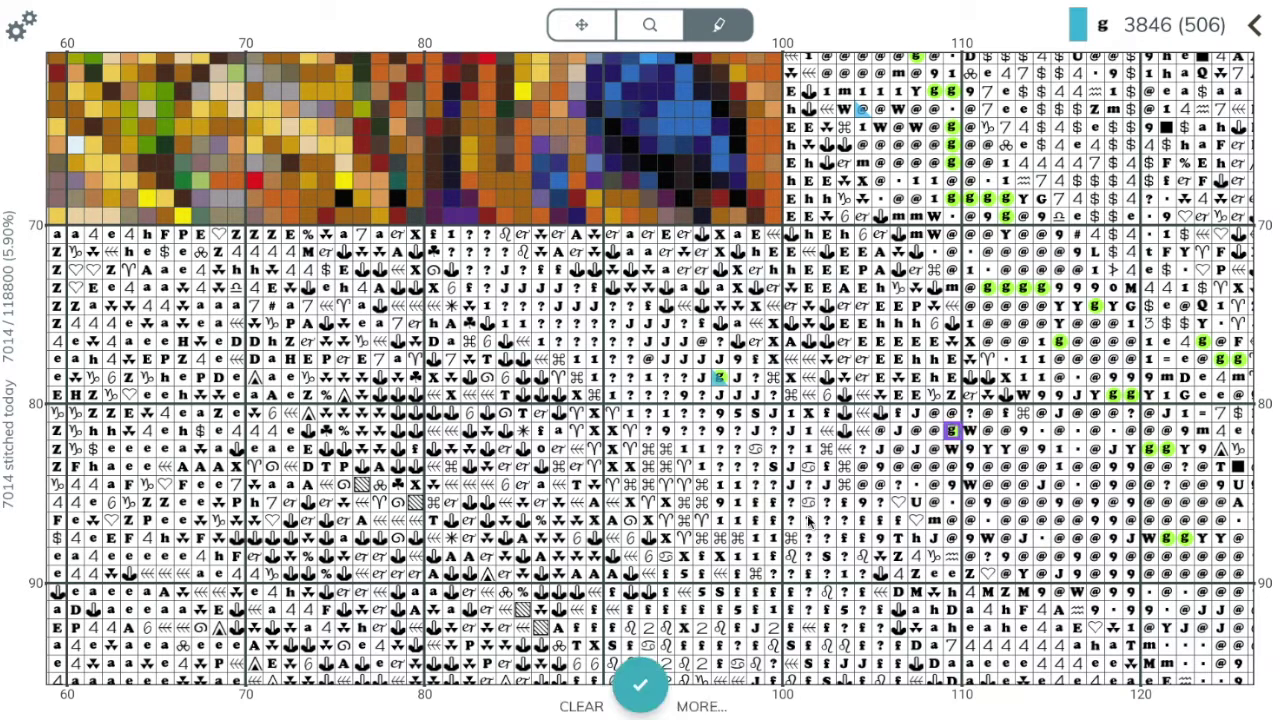
{"action": "left_click", "coordinate": [703, 706]}
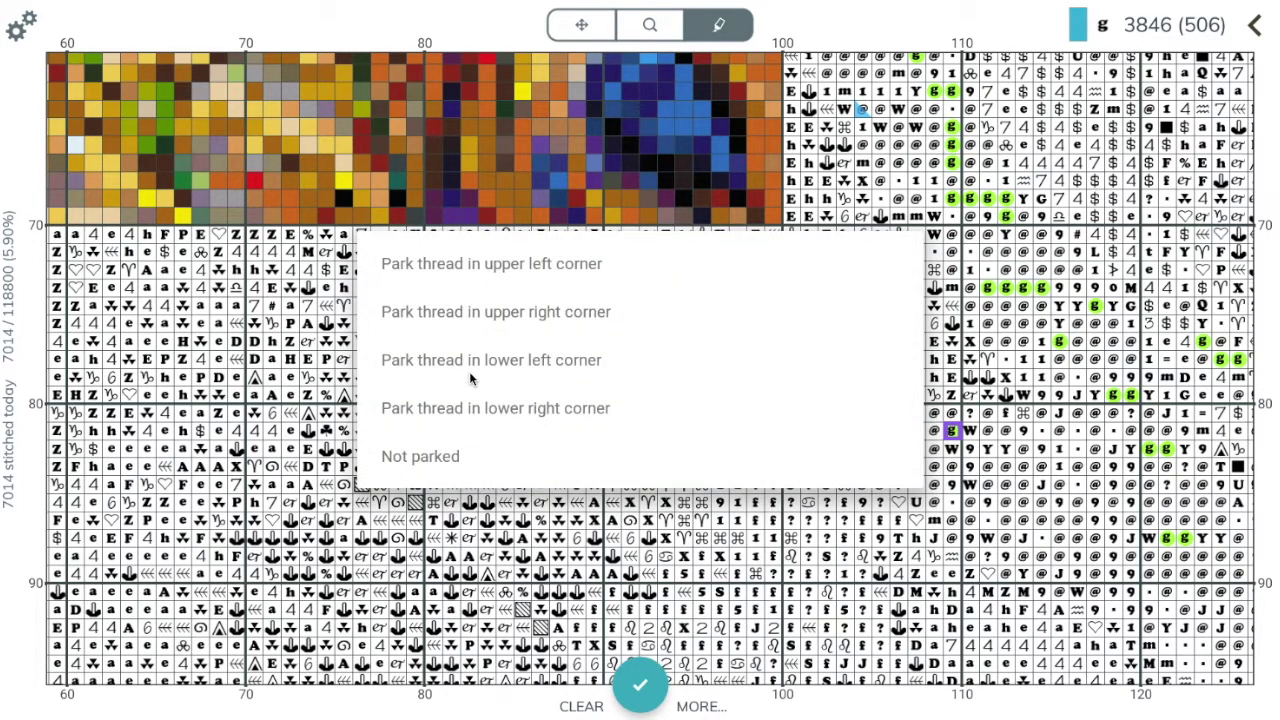
{"action": "left_click", "coordinate": [465, 313]}
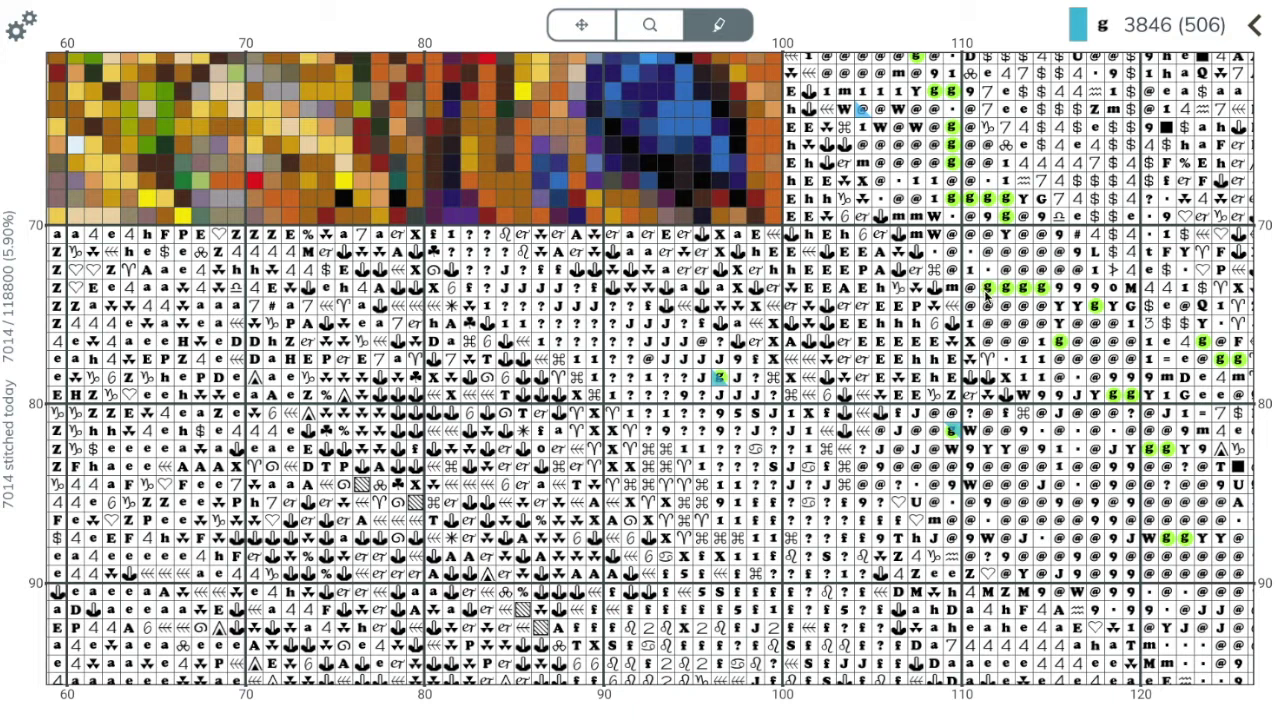
Mark ten more thread 3846 g stitches as stitched, bringing the chart to 7024 of 118800.
{"action": "mouse_move", "coordinate": [985, 290]}
{"action": "left_mouse_down"}
{"action": "mouse_move", "coordinate": [1027, 291]}
{"action": "mouse_move", "coordinate": [1060, 316]}
{"action": "mouse_move", "coordinate": [1064, 339]}
{"action": "mouse_move", "coordinate": [967, 402]}
{"action": "mouse_move", "coordinate": [950, 428]}
{"action": "mouse_move", "coordinate": [959, 439]}
{"action": "mouse_move", "coordinate": [1120, 397]}
{"action": "mouse_move", "coordinate": [1144, 416]}
{"action": "mouse_move", "coordinate": [1166, 455]}
{"action": "left_mouse_up"}
{"action": "left_click", "coordinate": [641, 686]}
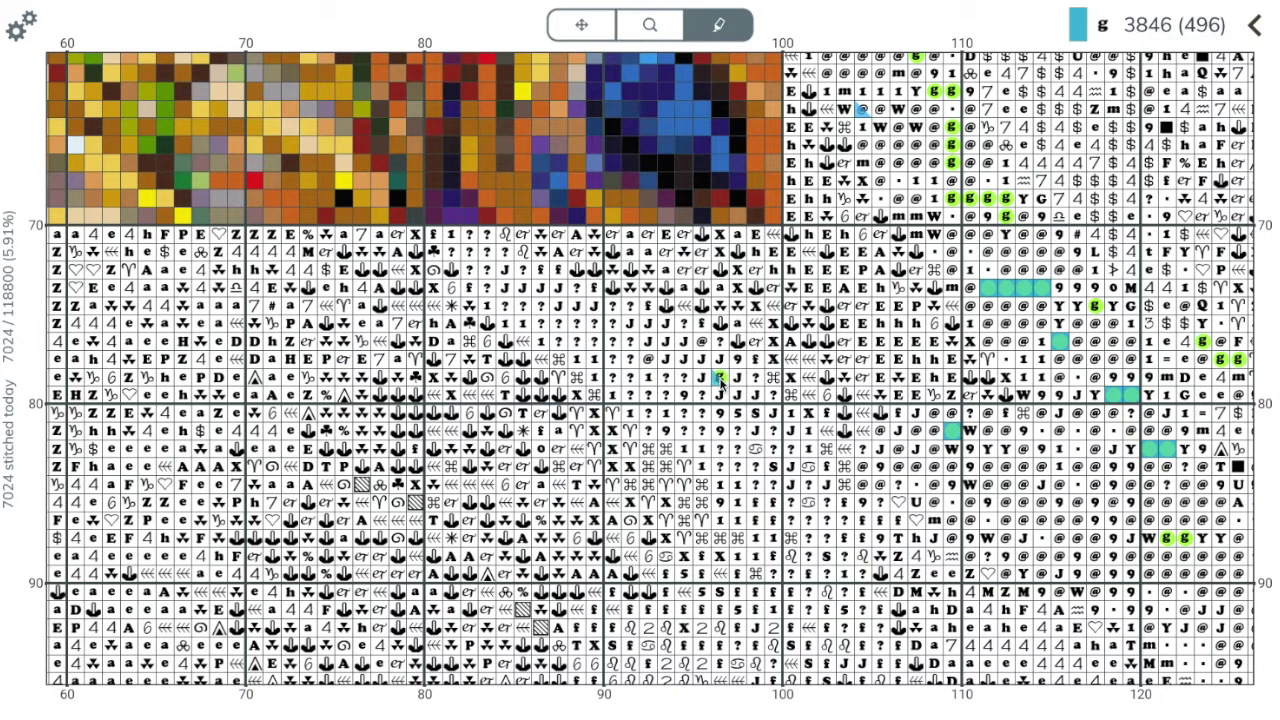
Show the Park thread choices again for the parked g stitch near column 97, row 79.
{"action": "left_click", "coordinate": [719, 378]}
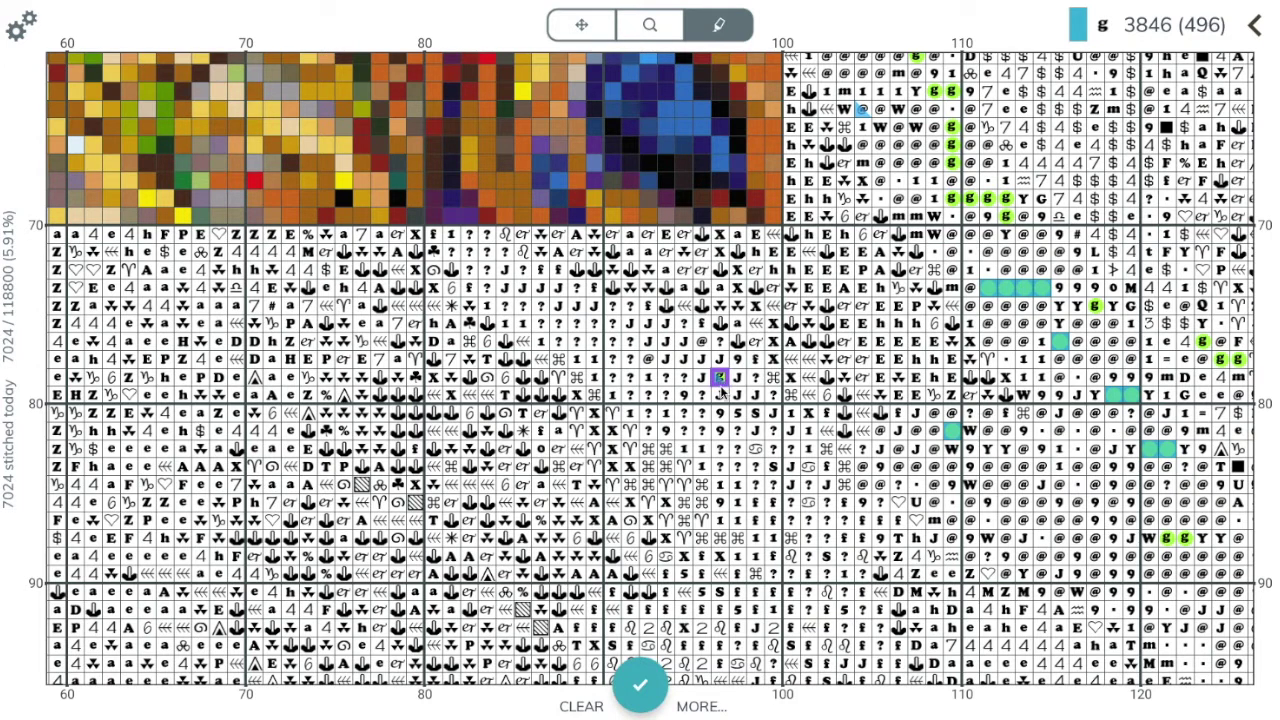
{"action": "left_click", "coordinate": [699, 707]}
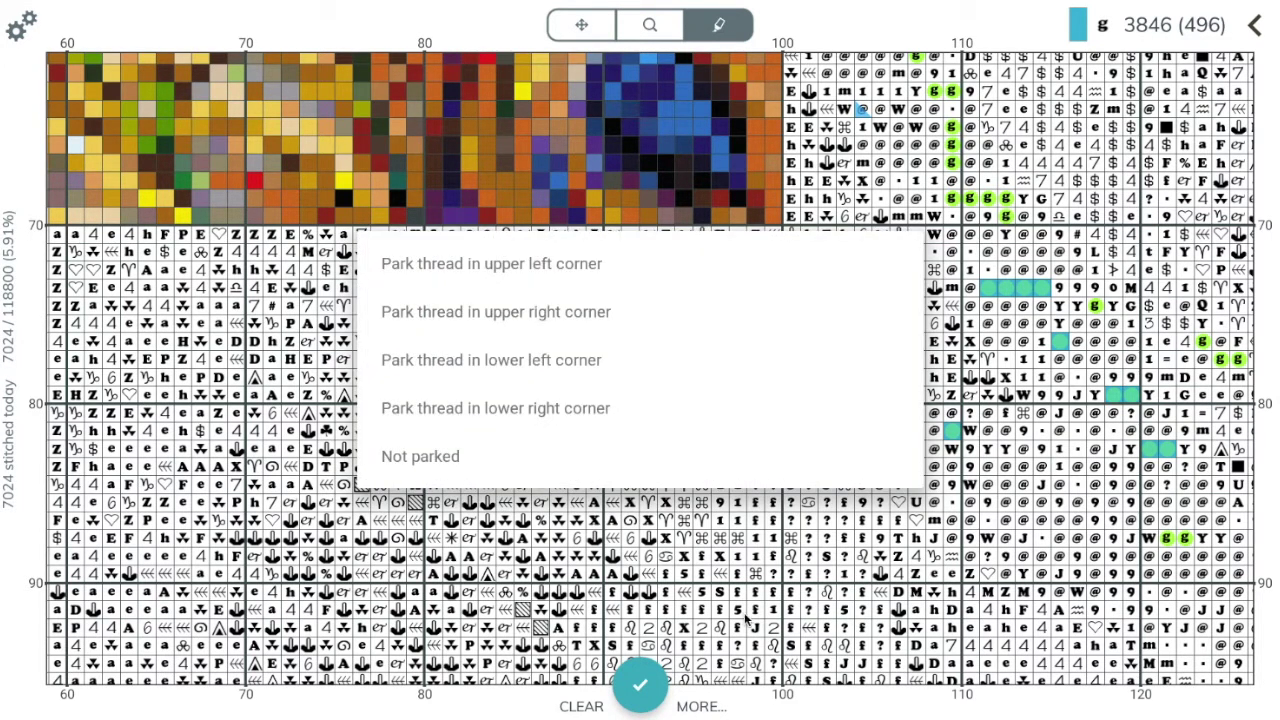